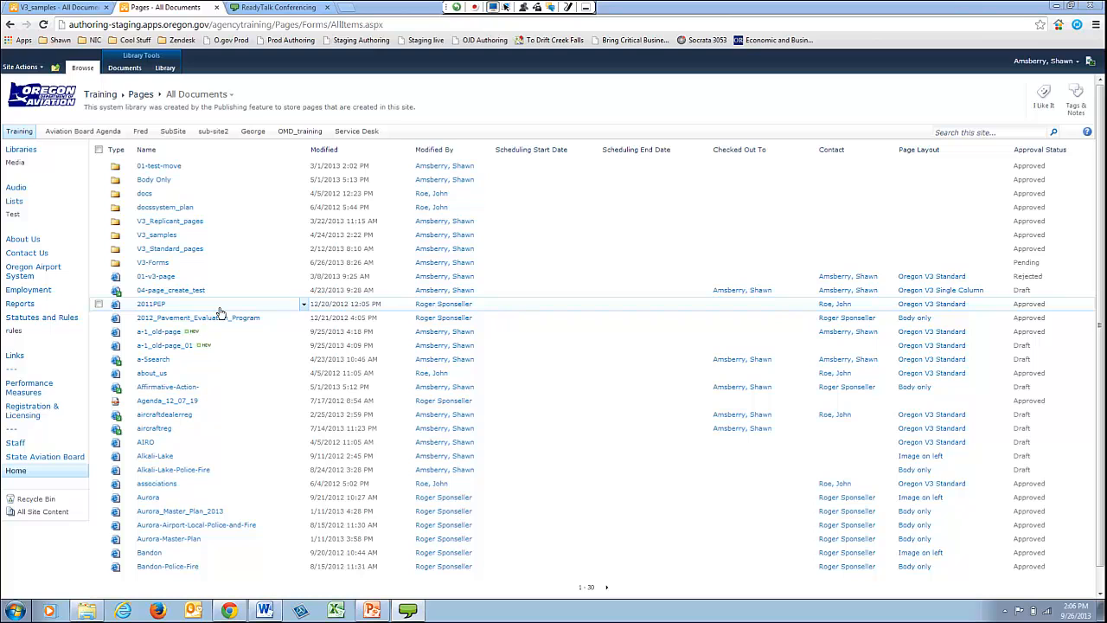
- View the a-1_old-page from the Pages library and the 01-new-page-redirected page from V3_samples to compare their contents
click(77, 7)
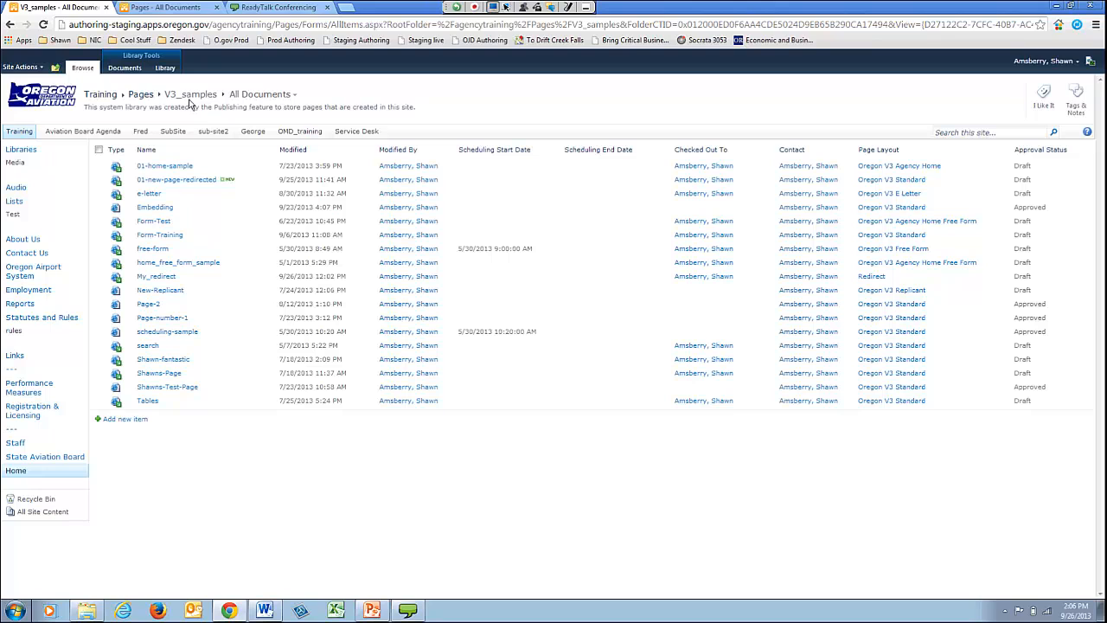
click(165, 7)
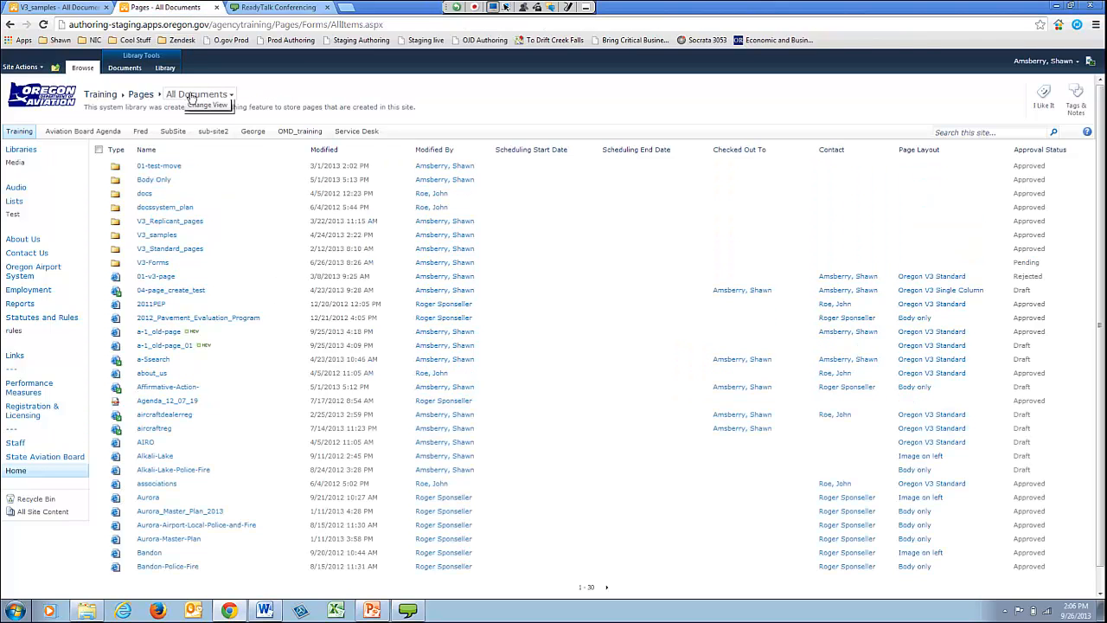
click(173, 343)
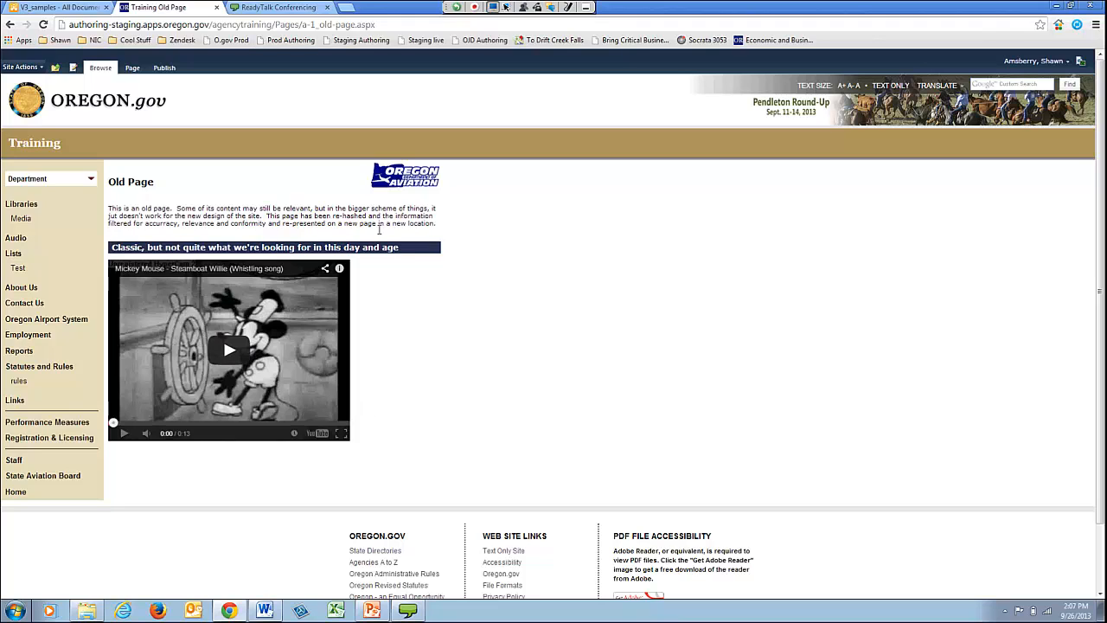
click(65, 9)
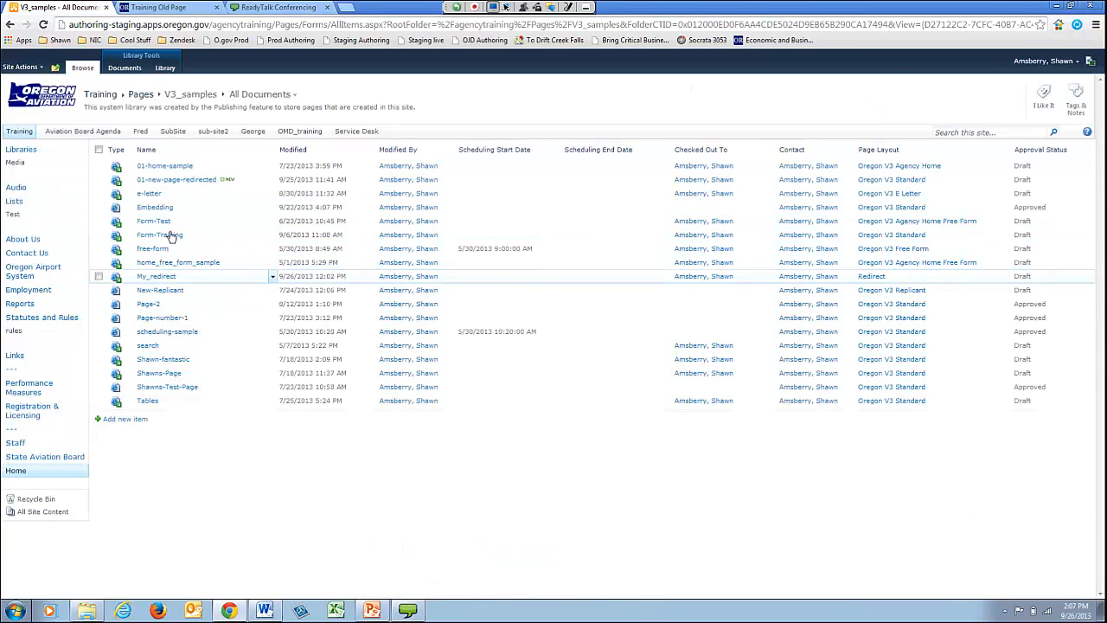
click(198, 183)
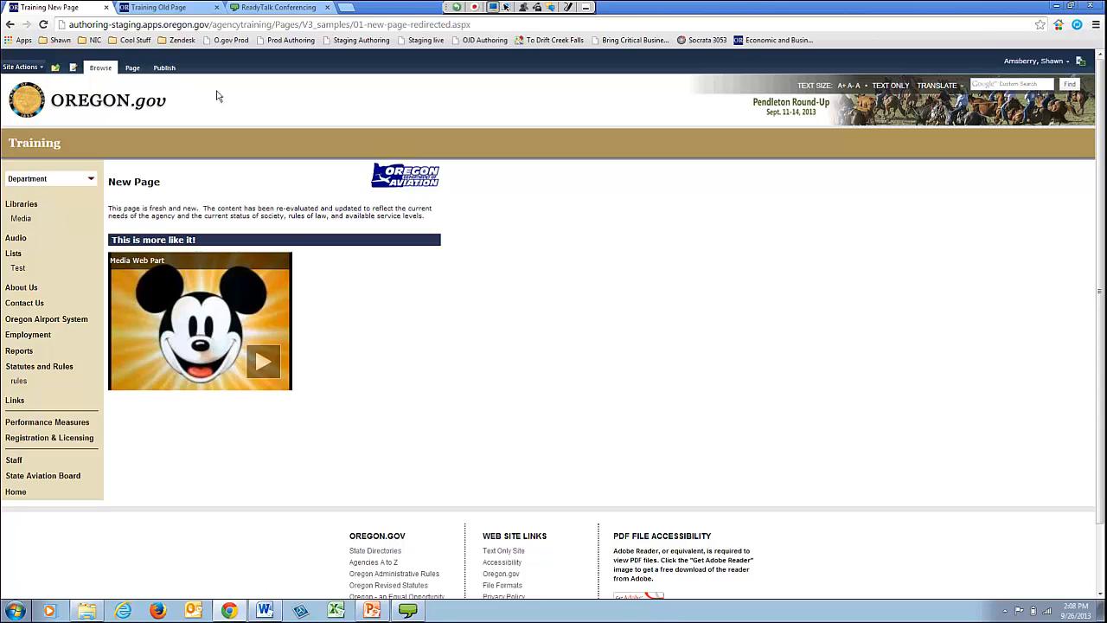
click(151, 7)
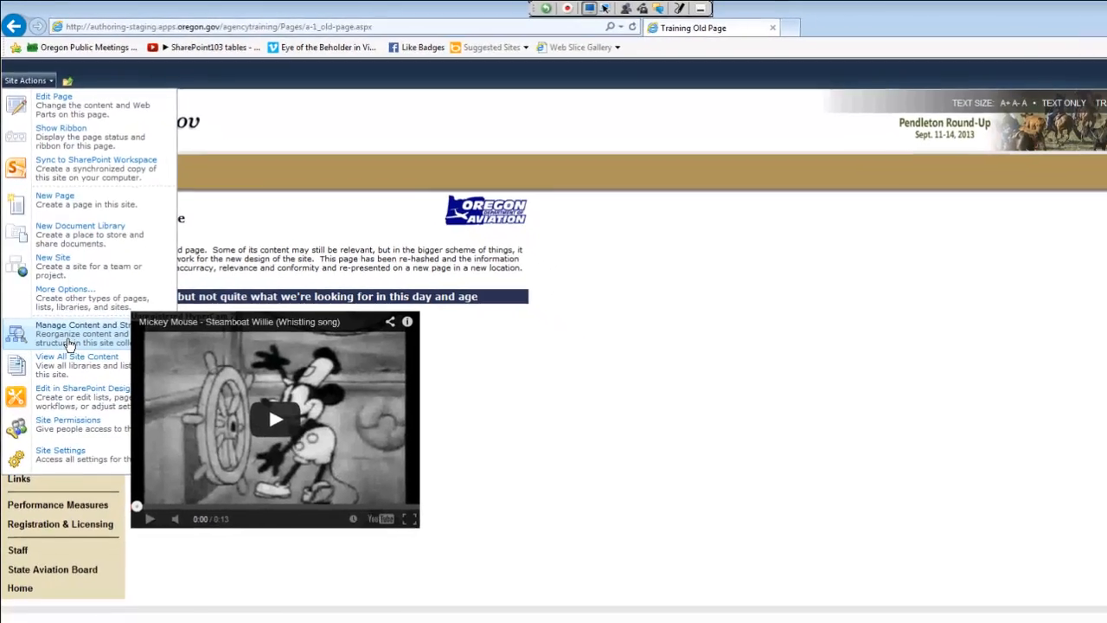
- Copy a-1_old-page from the Pages library into the V3_samples folder using Manage Content and Structure
click(83, 402)
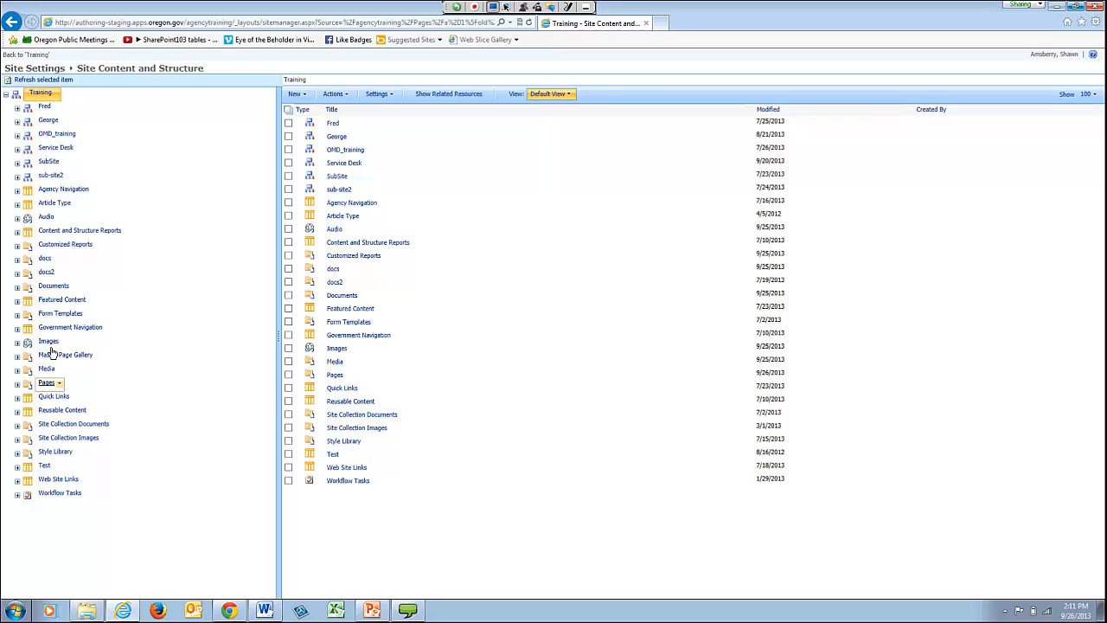
click(51, 391)
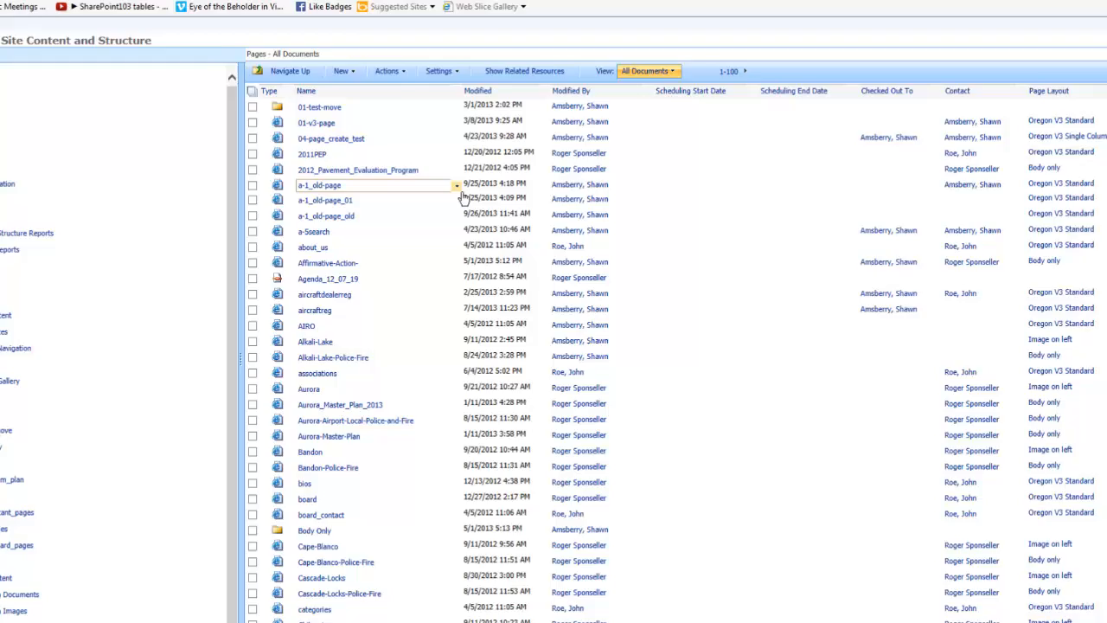
click(461, 191)
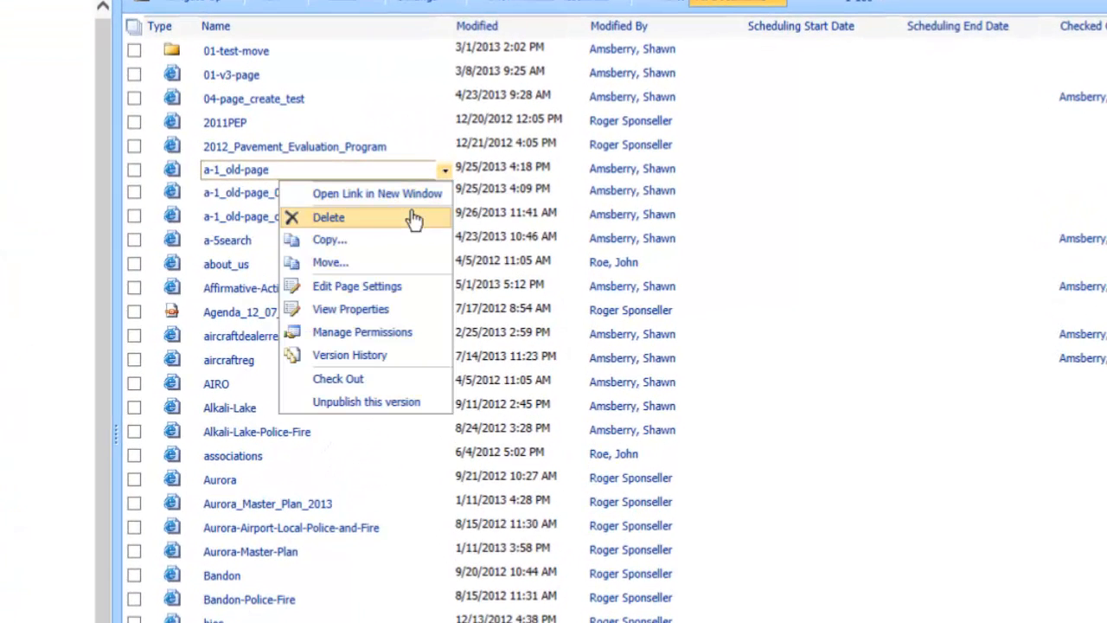
click(329, 242)
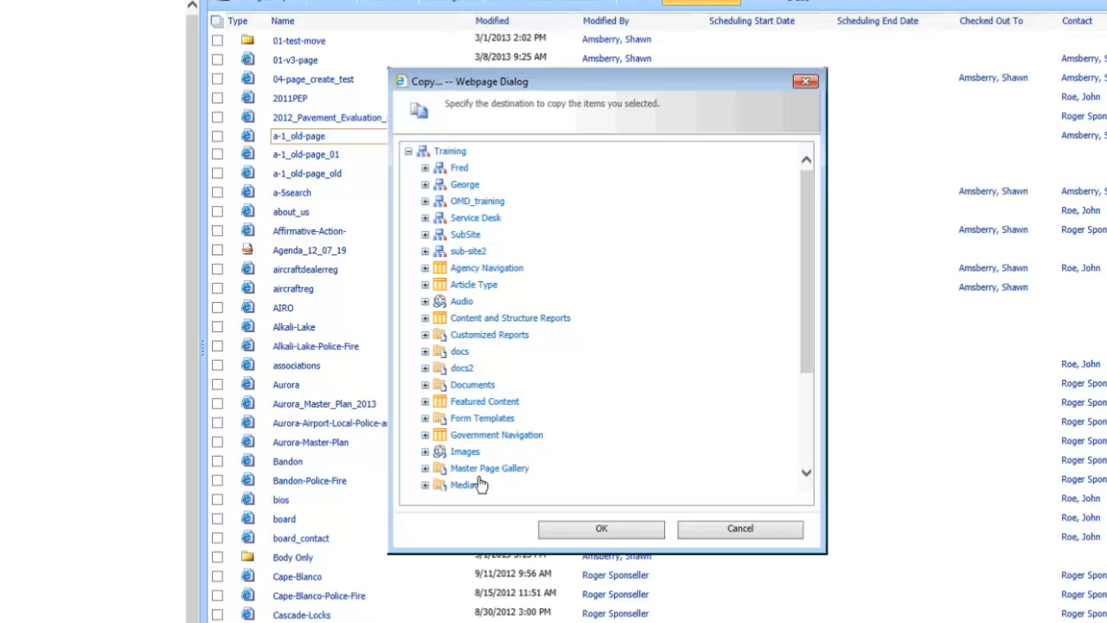
scroll(806, 250, down, 4)
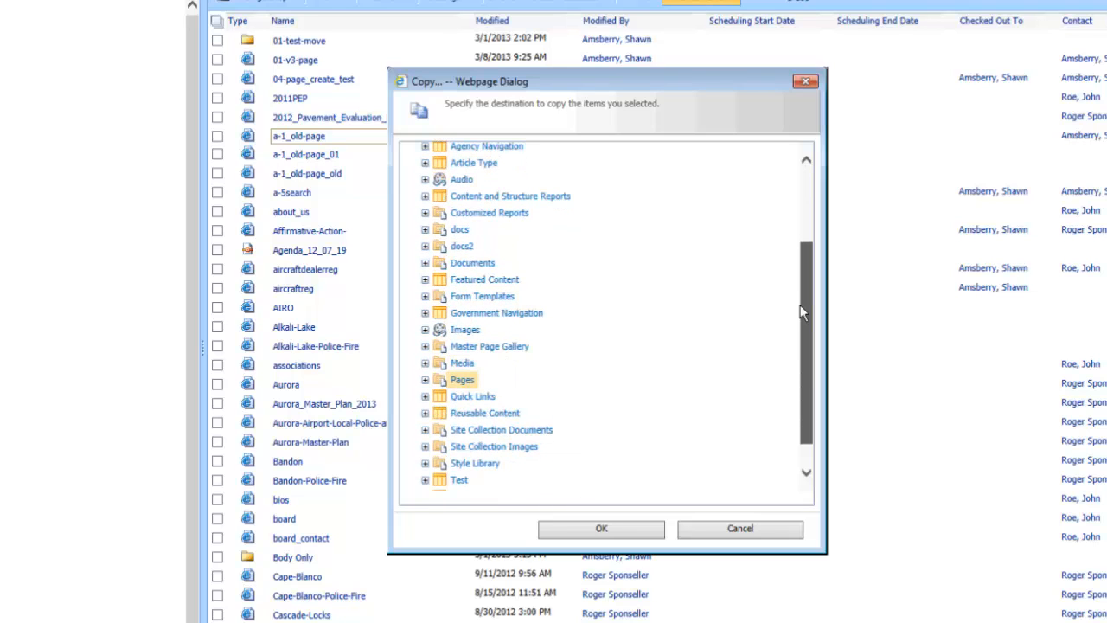
click(424, 381)
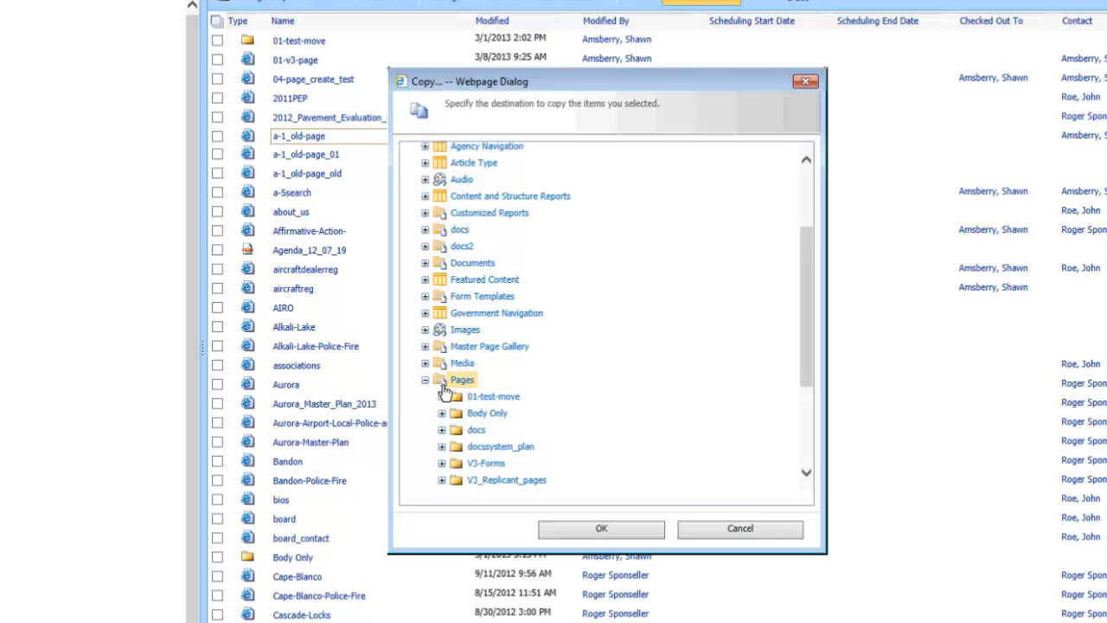
scroll(538, 409, down, 1)
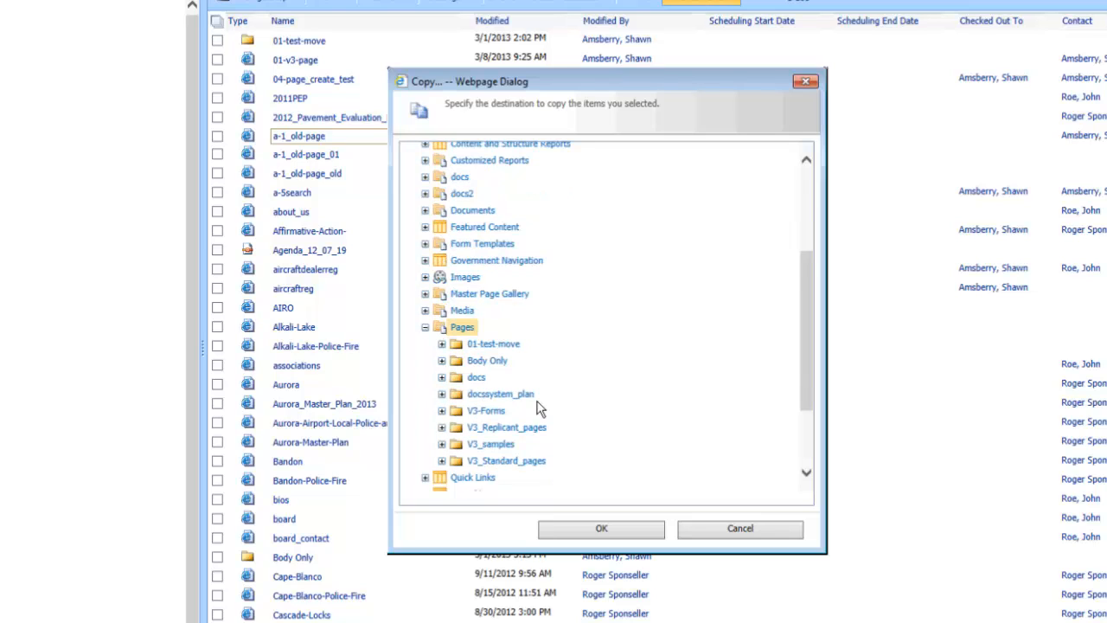
click(499, 450)
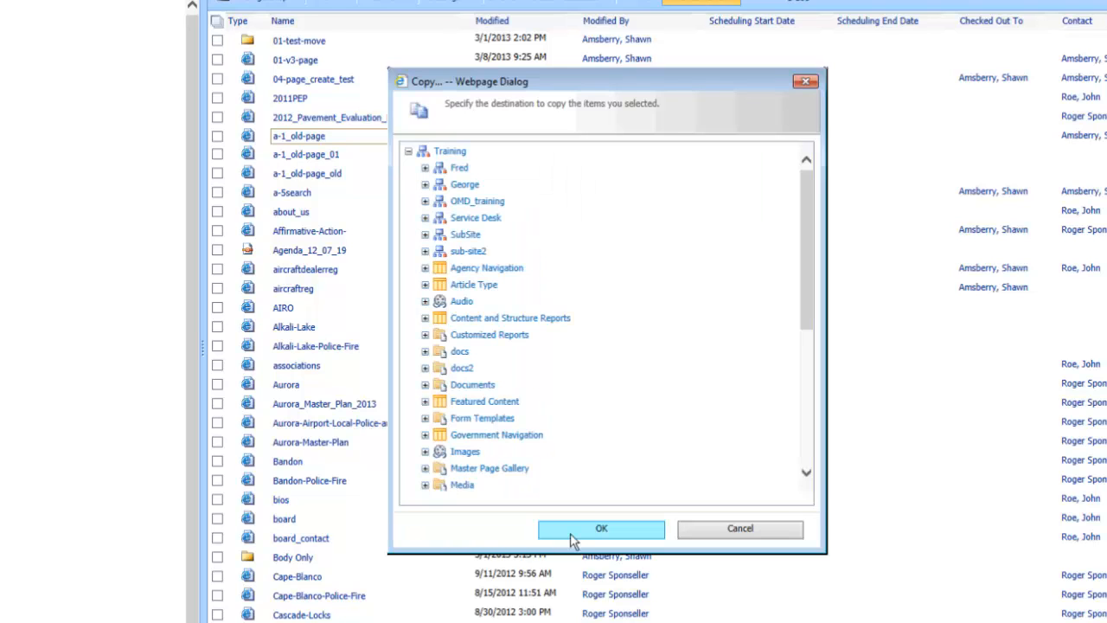
scroll(583, 425, down, 5)
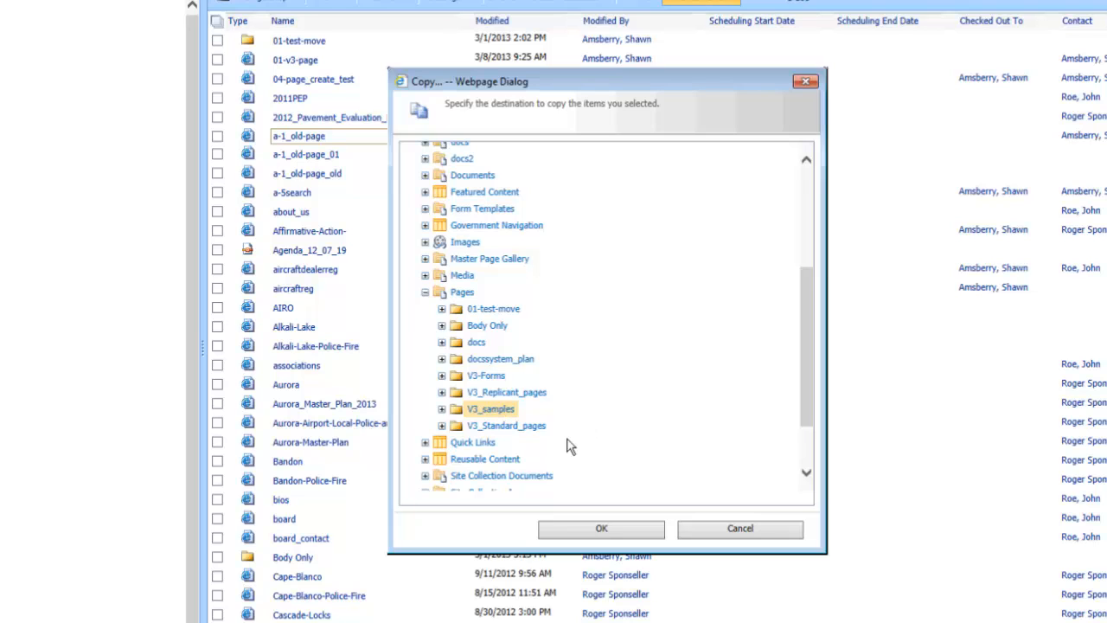
click(620, 529)
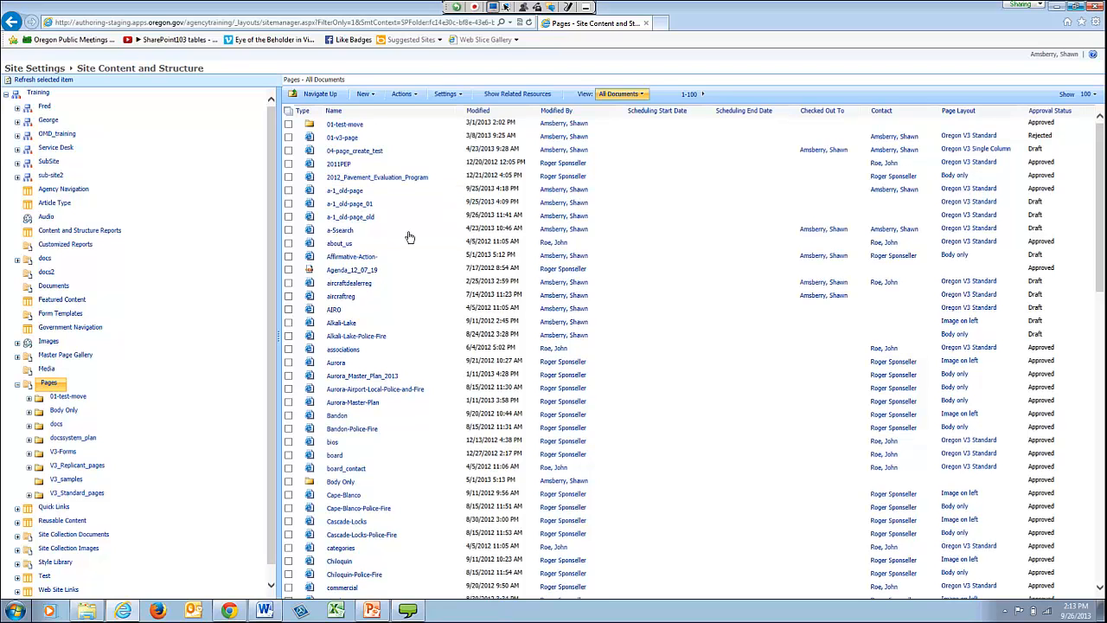
- Check out the a-1_old-page copy in V3_samples and set its URL name to a-1_old-page_archive
click(71, 480)
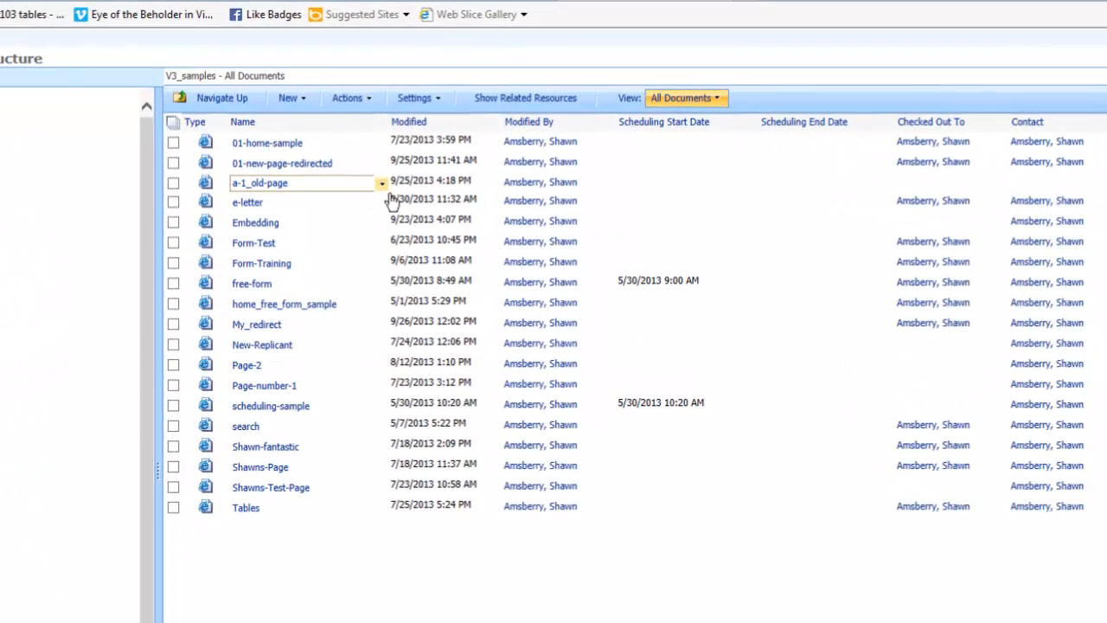
click(388, 193)
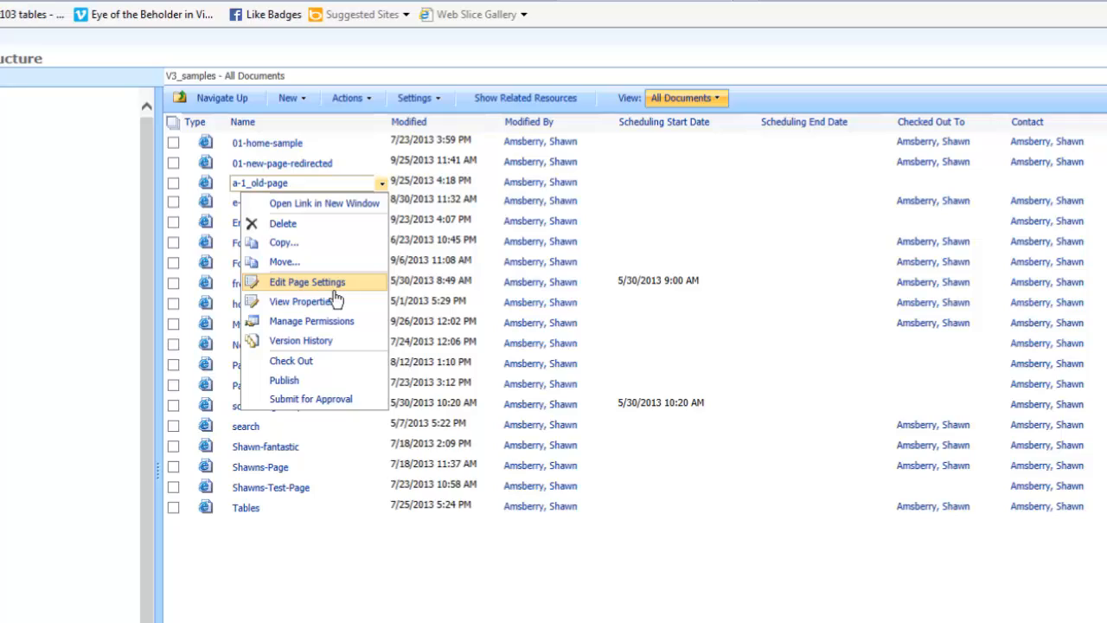
click(334, 292)
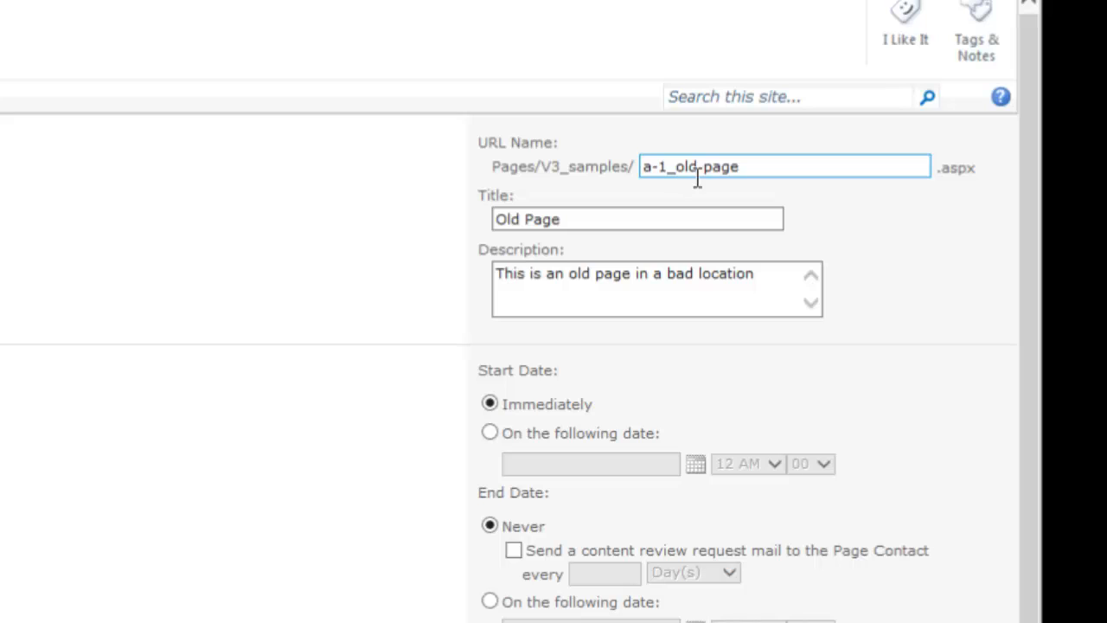
click(766, 179)
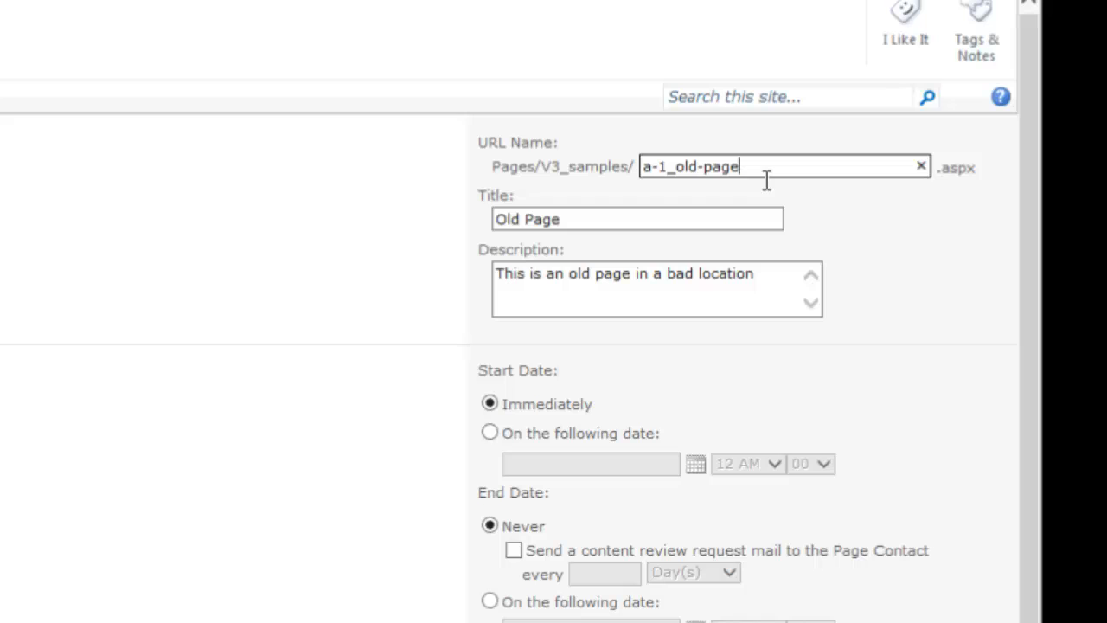
text(_archive)
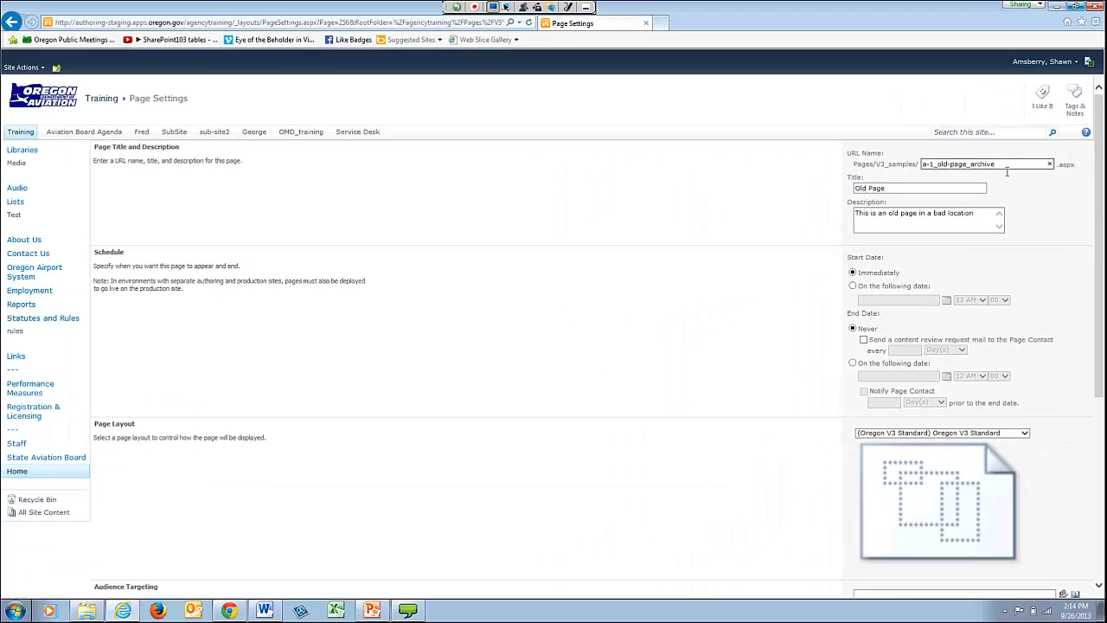
key(Return)
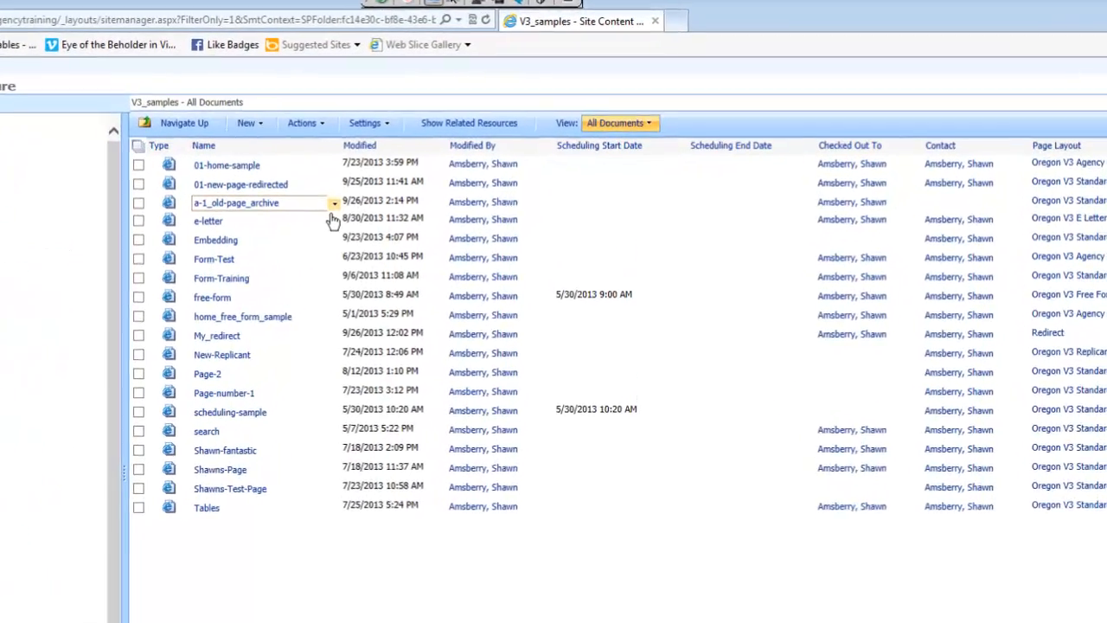
- Check in a-1_old-page_archive without a comment
click(298, 229)
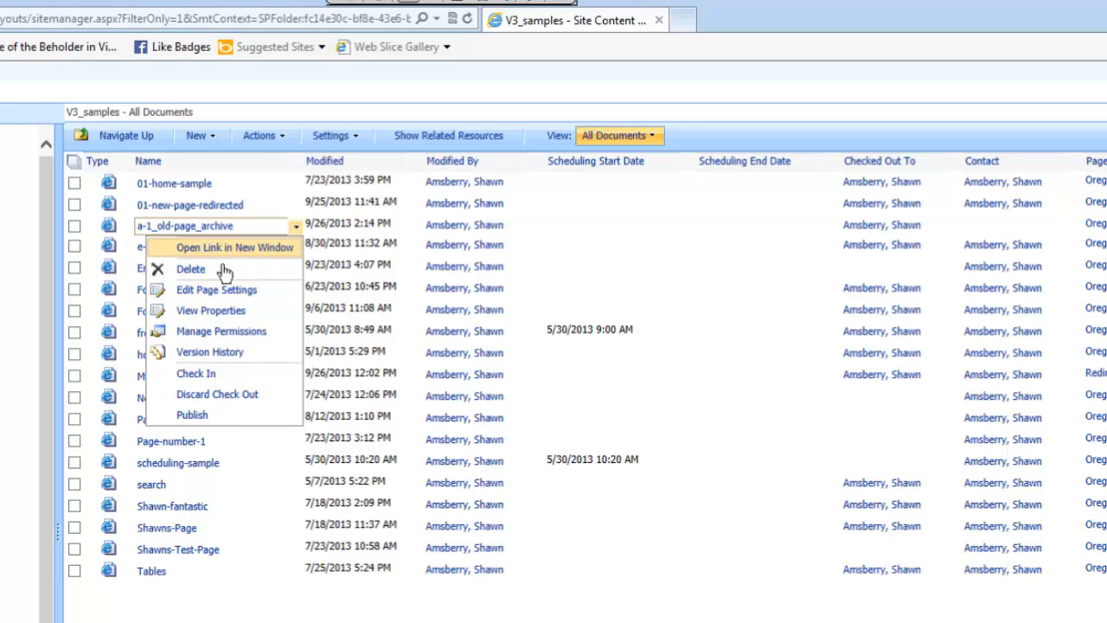
click(206, 379)
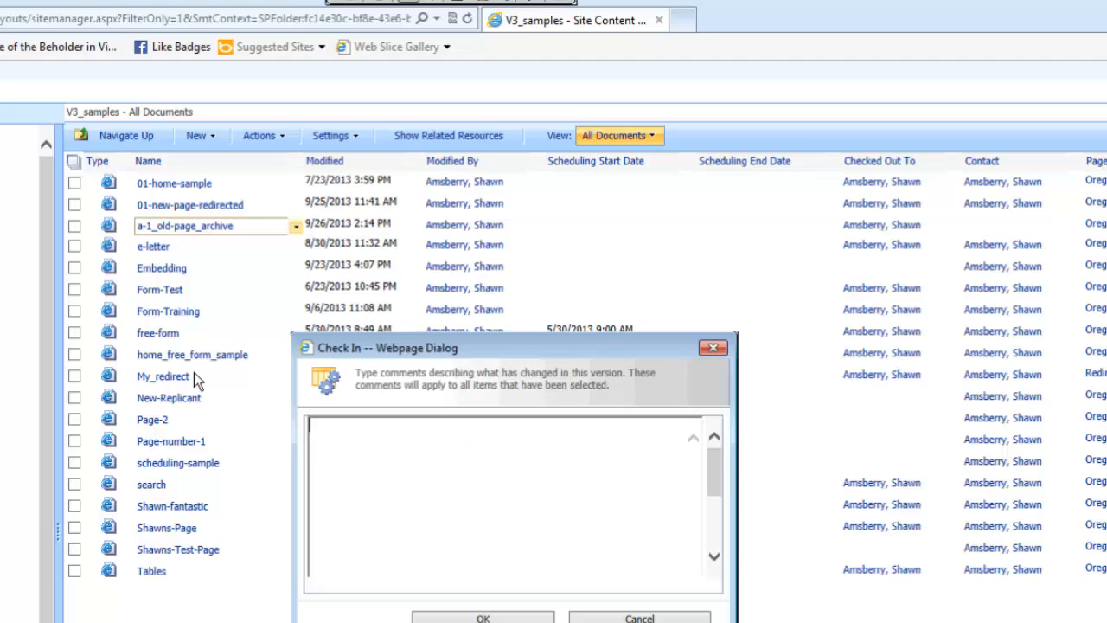
click(493, 617)
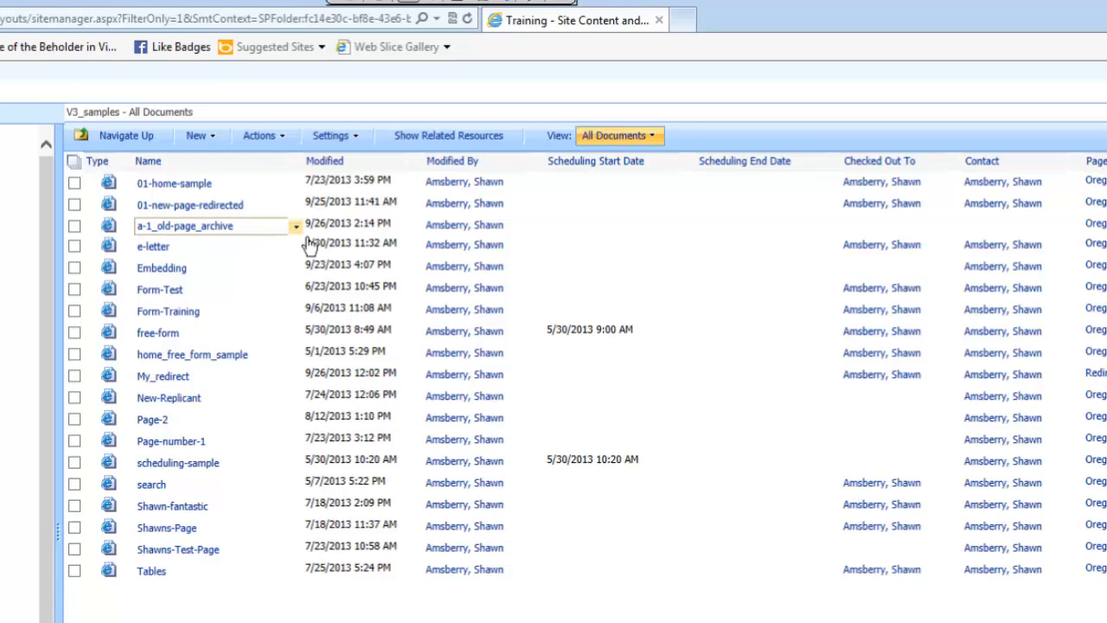
- Move a-1_old-page_archive from V3_samples to the root of the Pages library
click(308, 241)
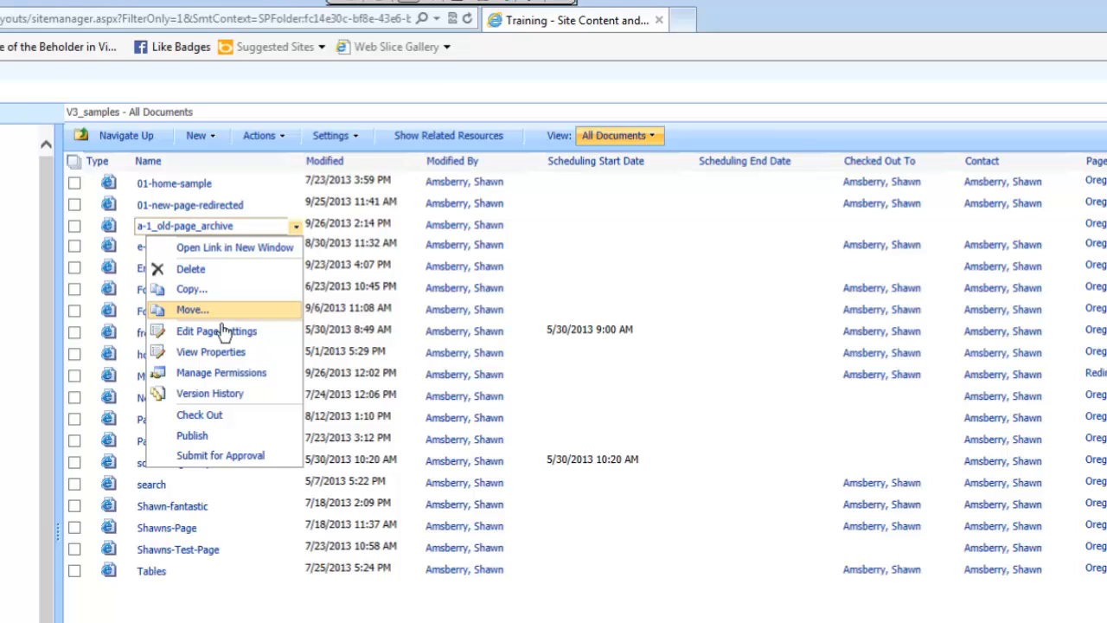
click(199, 317)
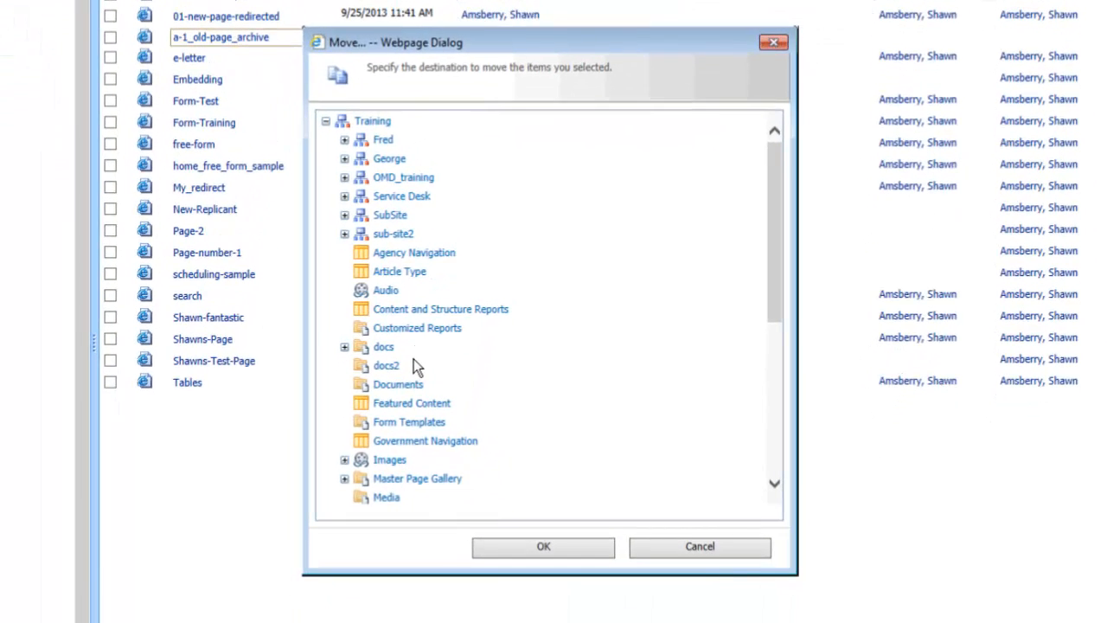
scroll(490, 439, down, 3)
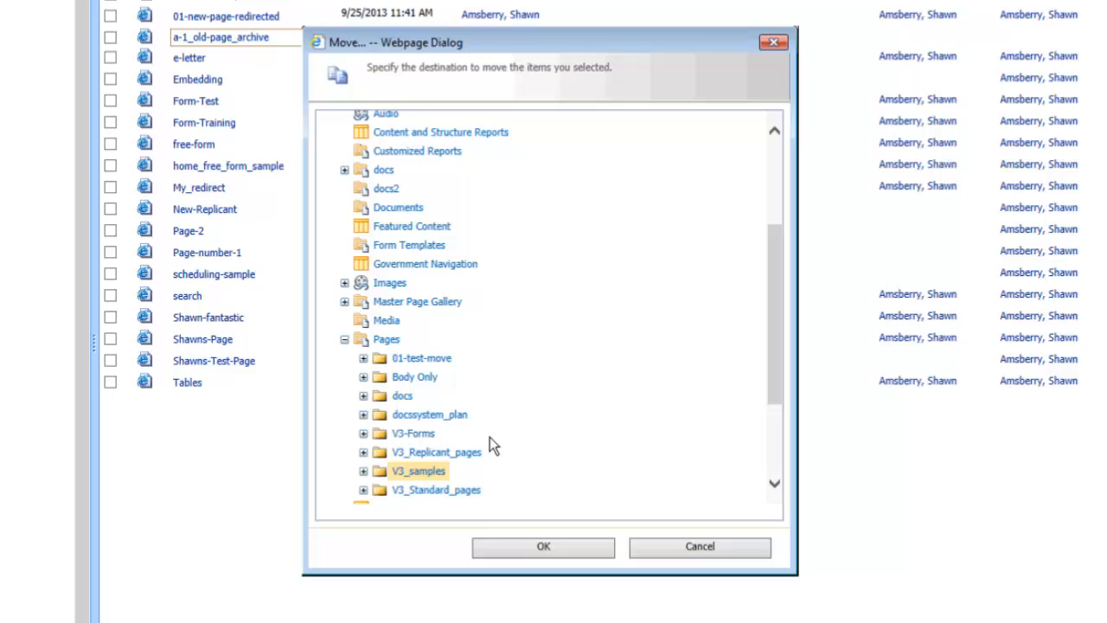
click(394, 348)
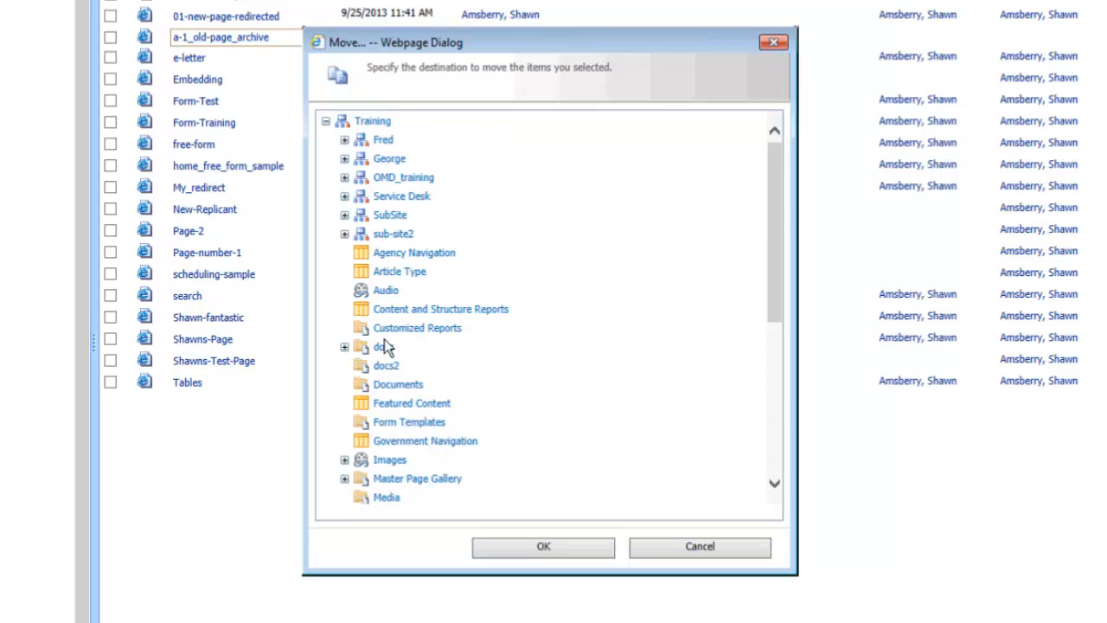
scroll(383, 346, down, 4)
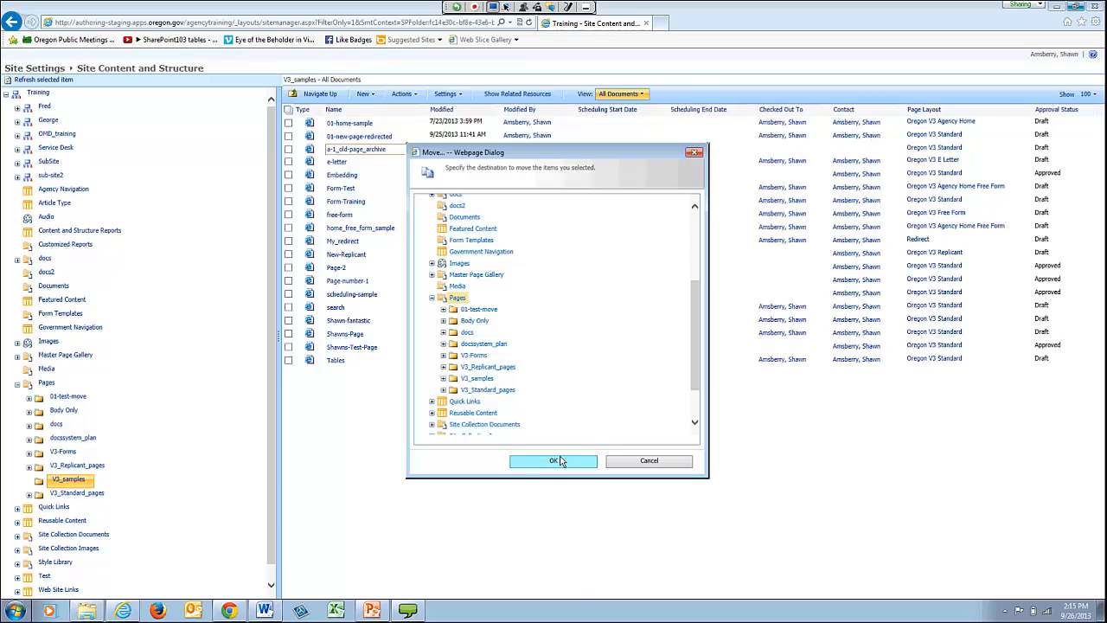
click(558, 461)
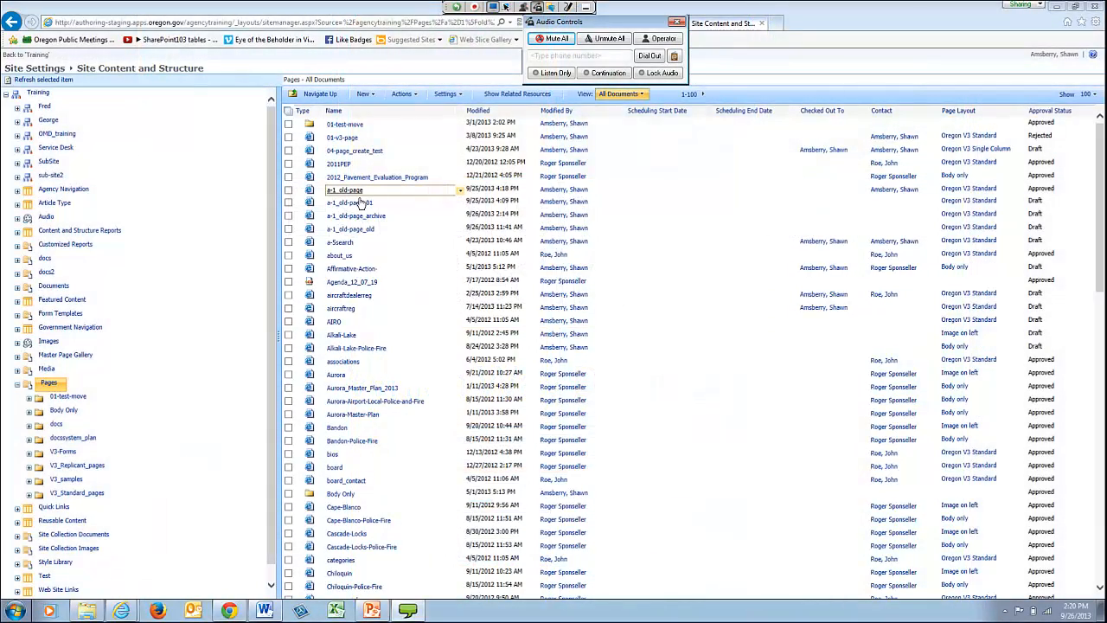
- Open a-1_old-page from the Pages library and put it into edit mode
click(355, 194)
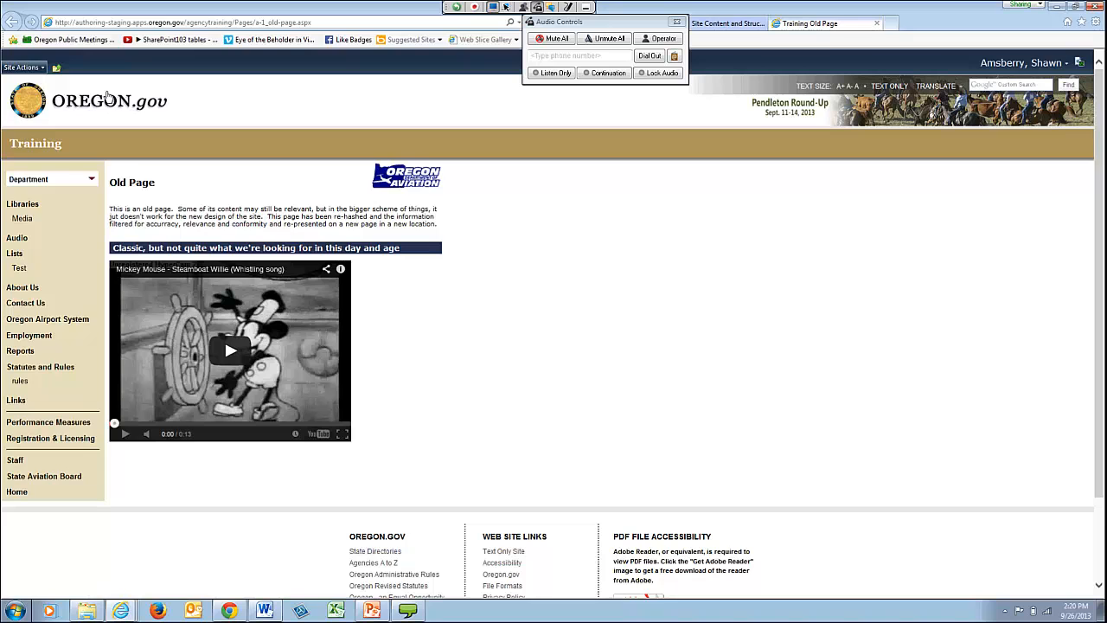
click(43, 69)
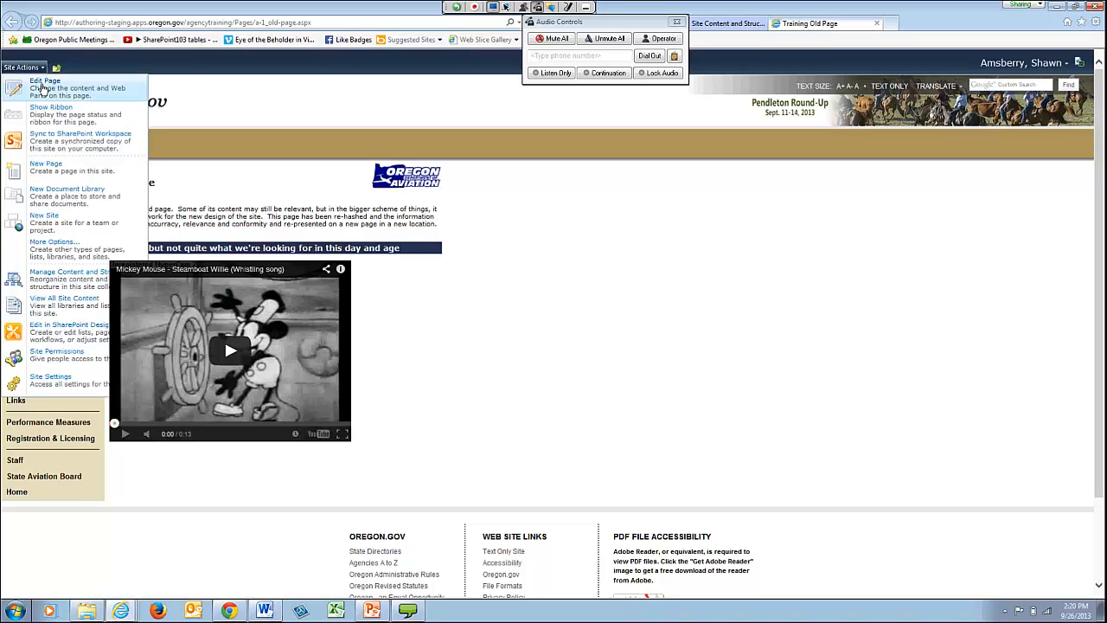
click(42, 90)
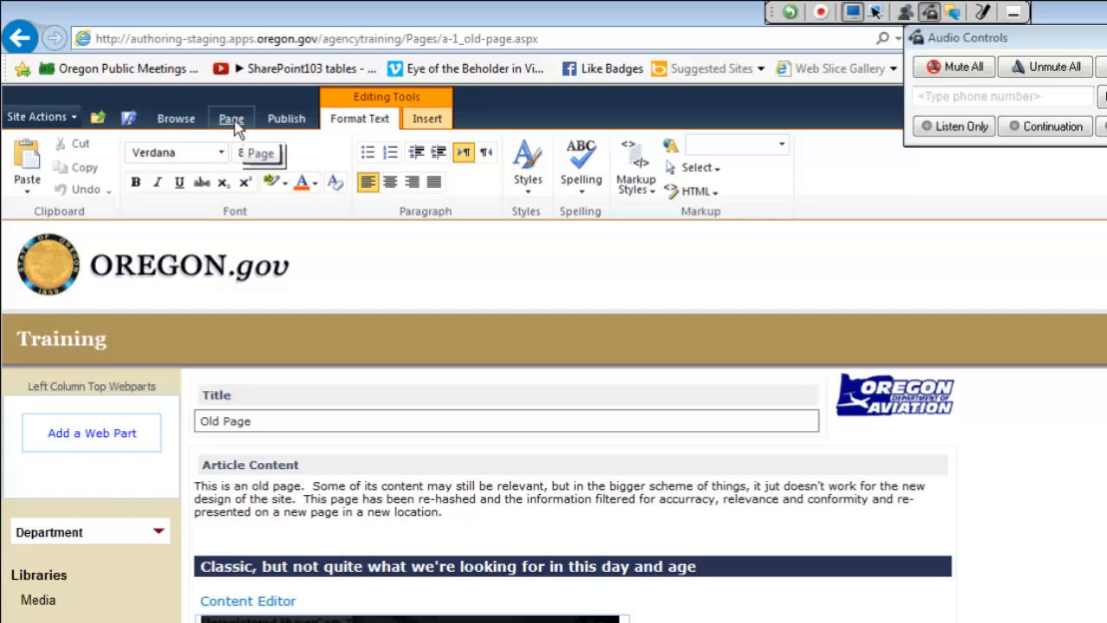
- Change the page layout of a-1_old-page to Redirect
click(231, 120)
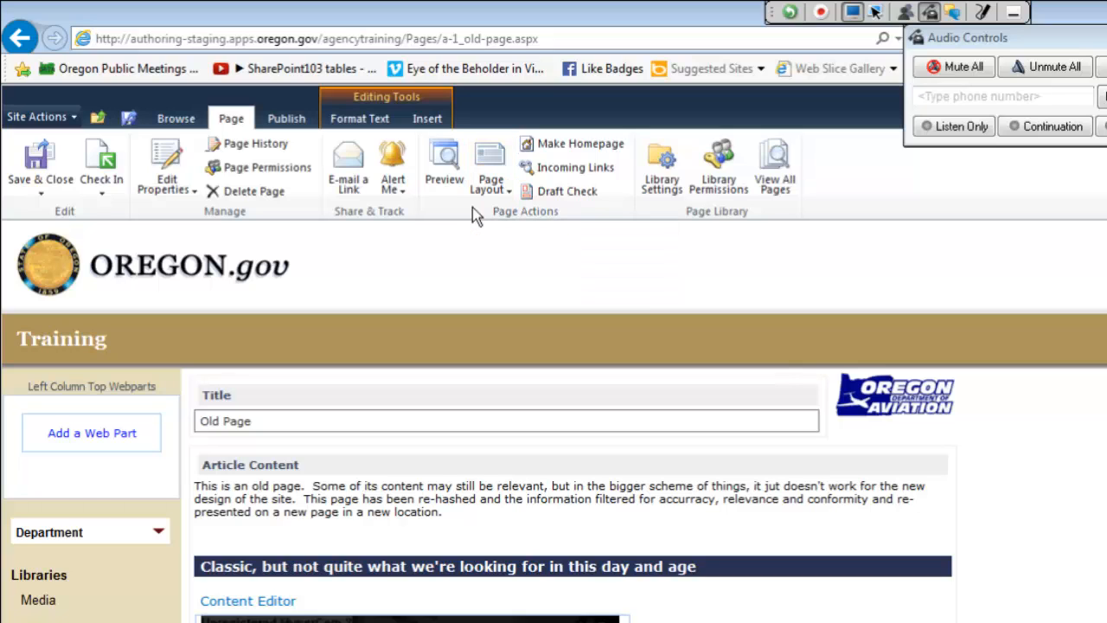
click(504, 190)
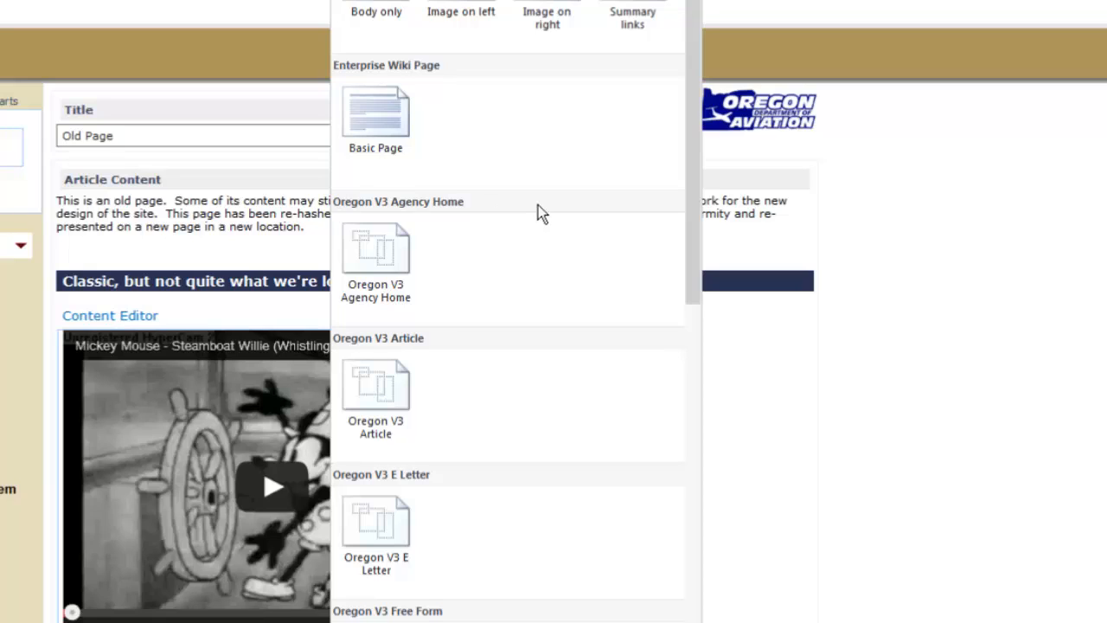
scroll(698, 111, down, 3)
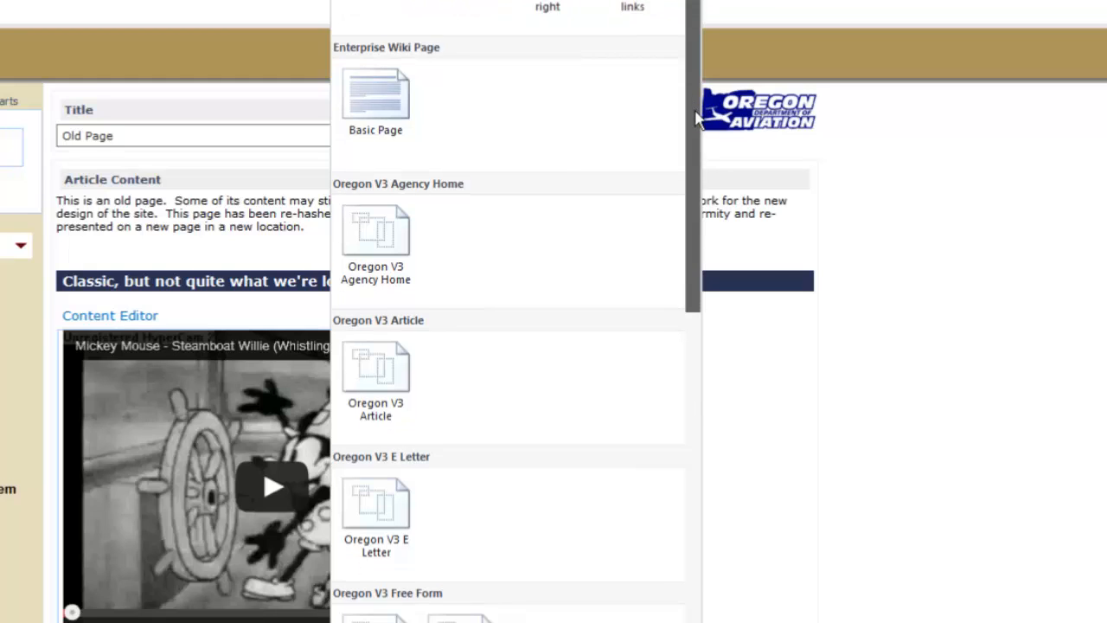
drag(697, 122, 670, 501)
scroll(692, 294, down, 3)
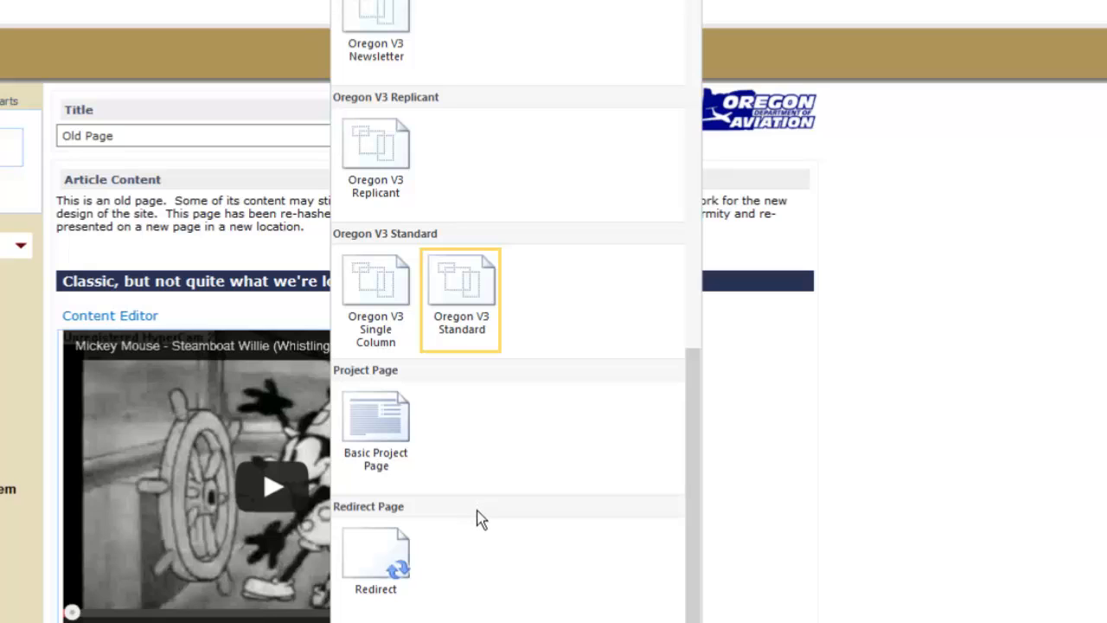
scroll(692, 469, up, 3)
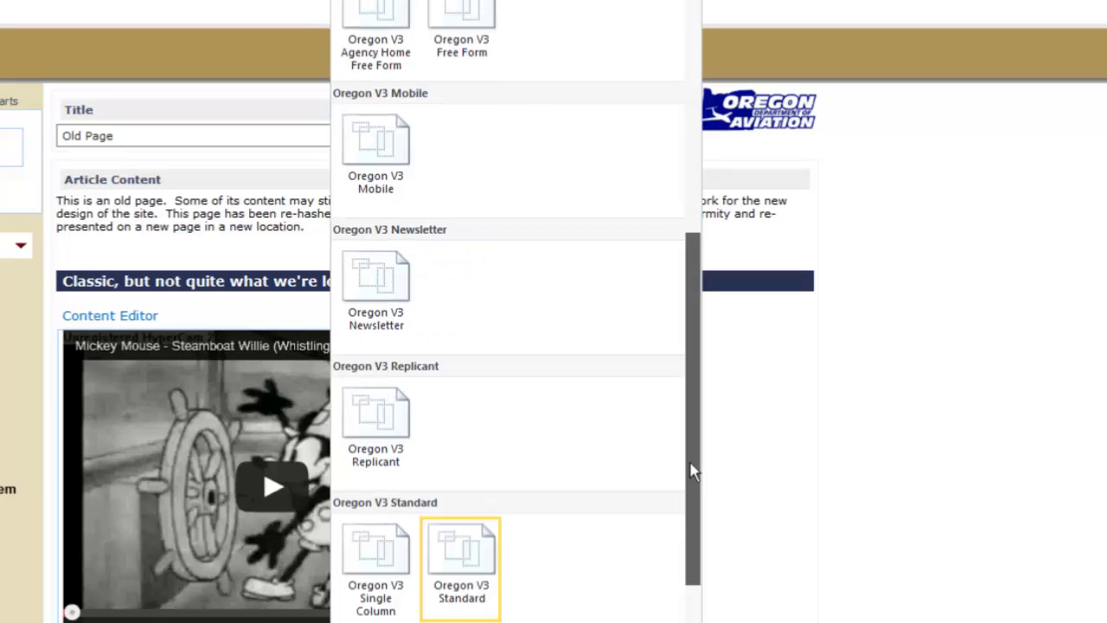
scroll(692, 470, down, 3)
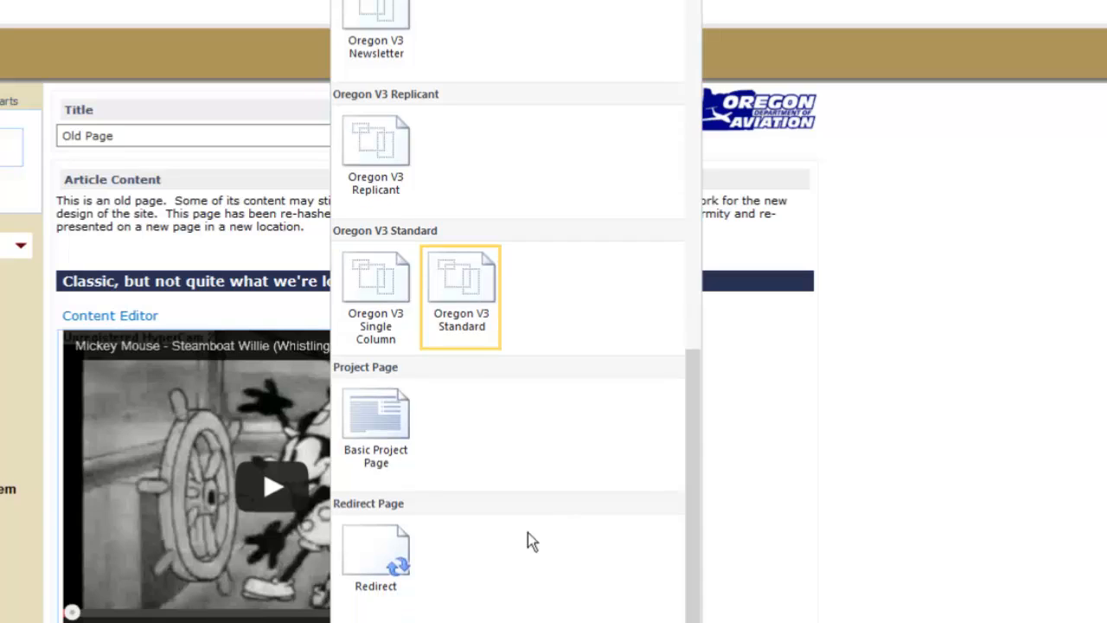
click(383, 547)
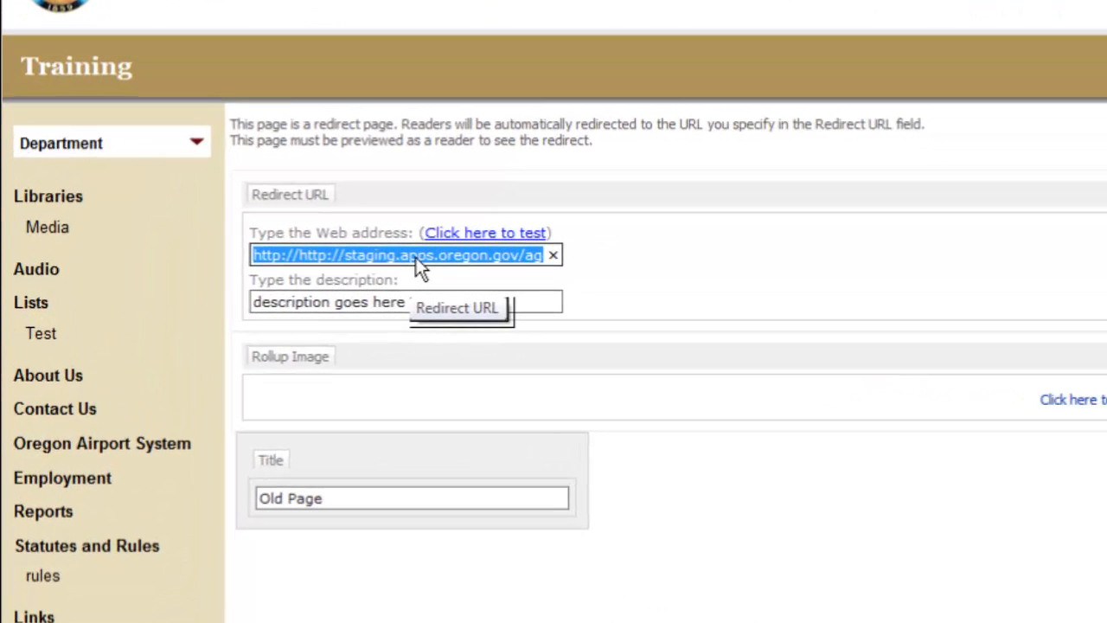
click(275, 274)
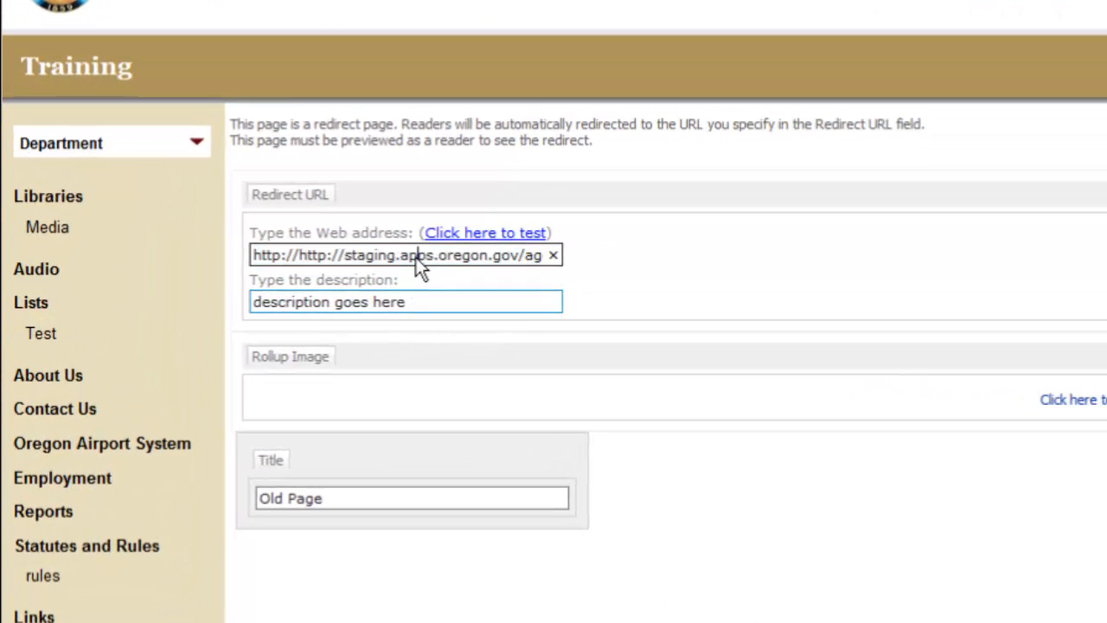
drag(400, 256, 426, 363)
click(499, 257)
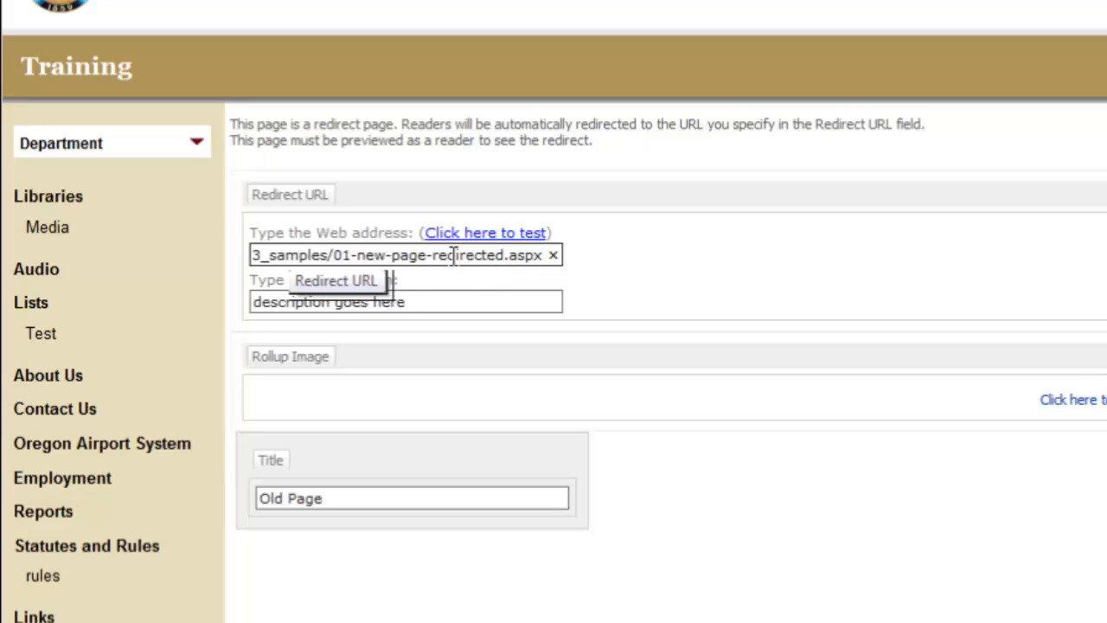
drag(386, 259, 245, 255)
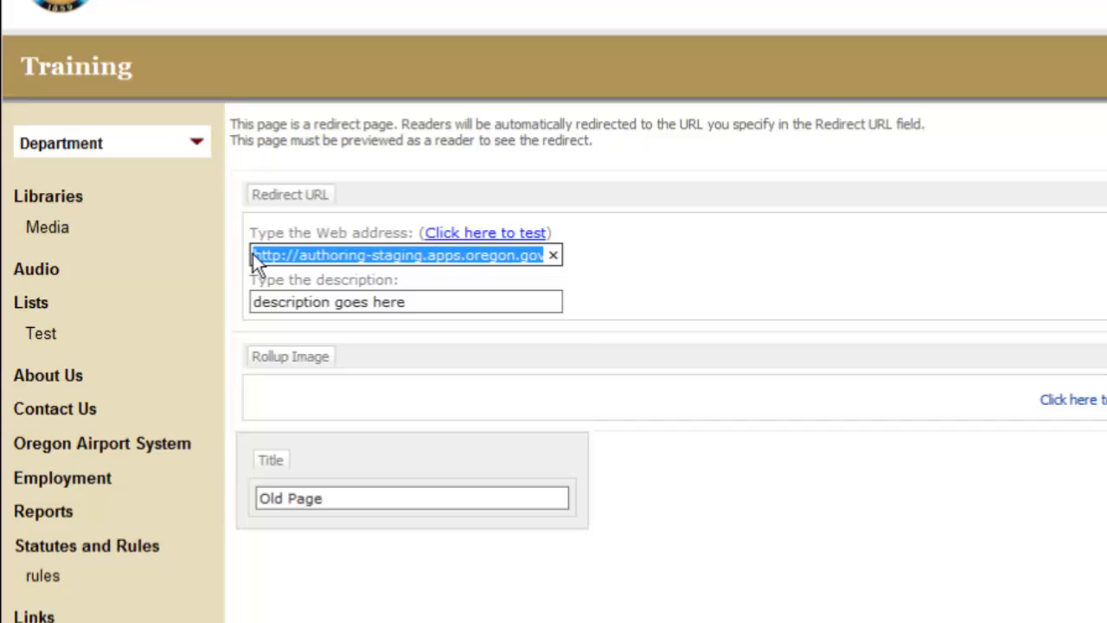
click(317, 256)
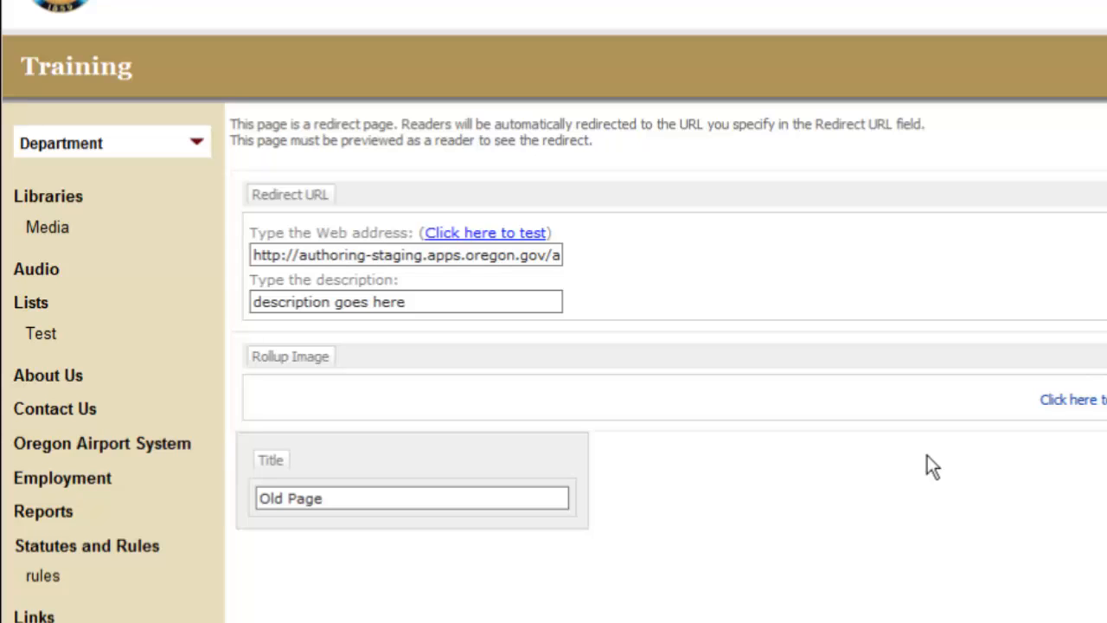
click(295, 503)
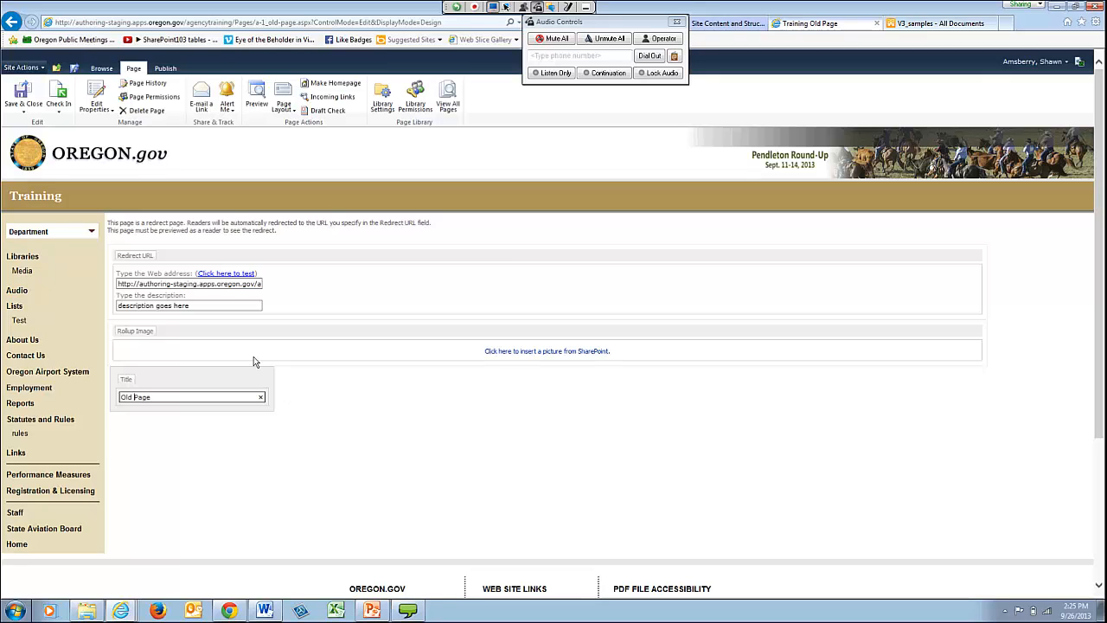
click(23, 93)
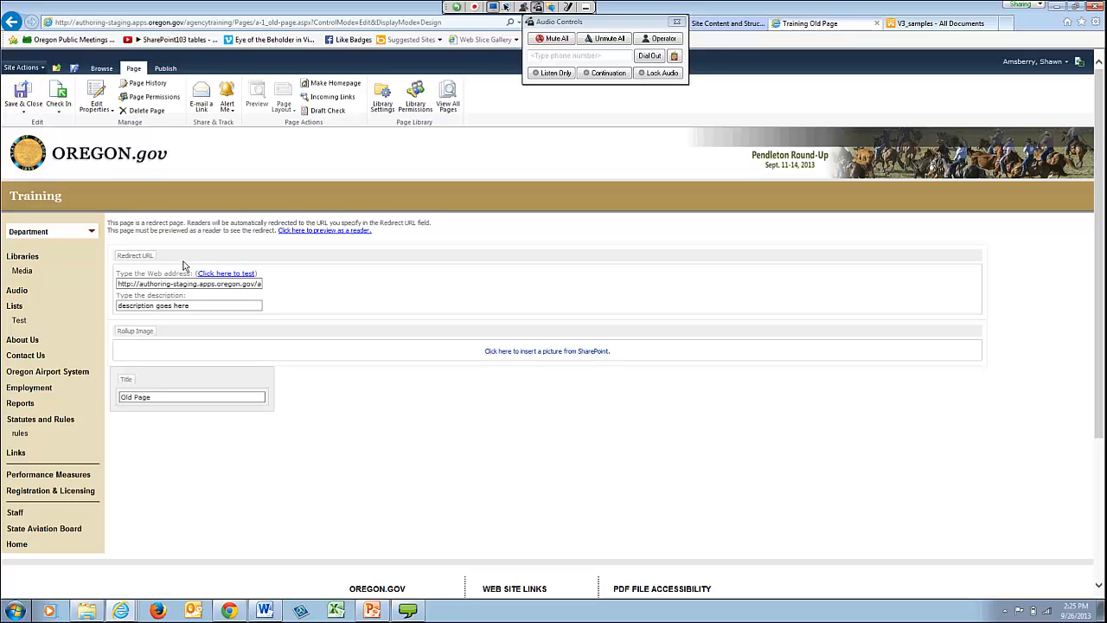
- Test the redirect's web address link, close the test page, and check in the redirect page for publishing
click(234, 276)
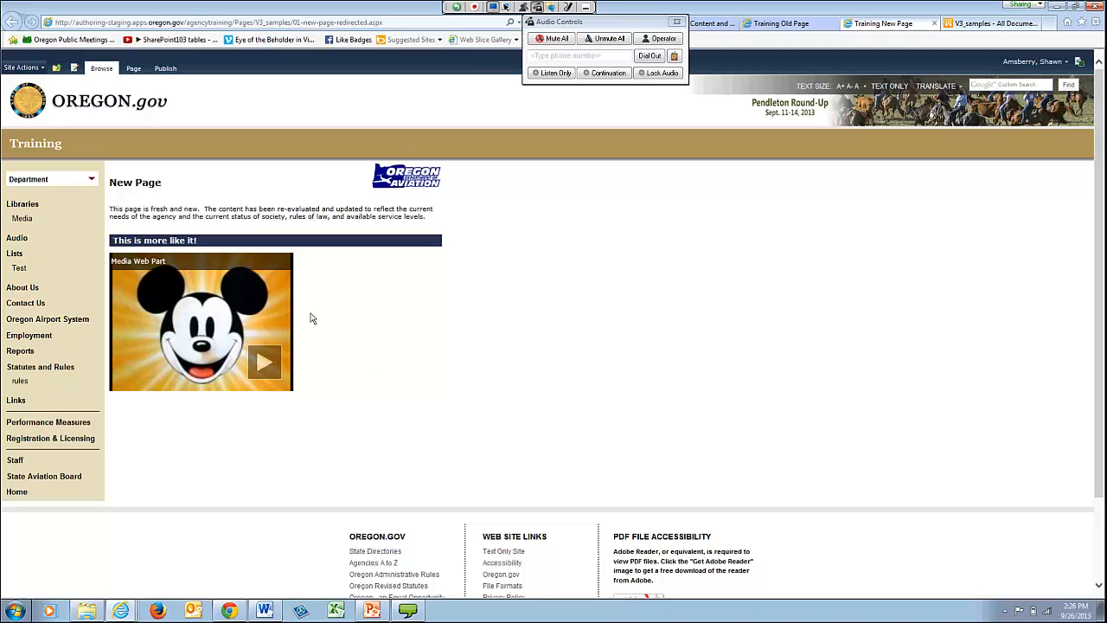
click(936, 25)
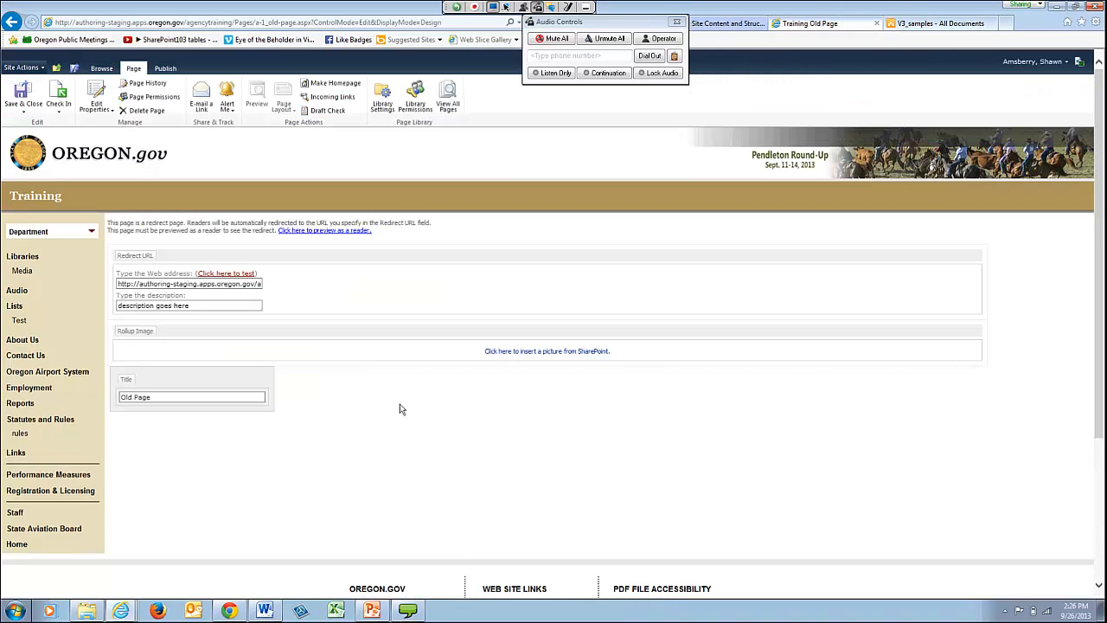
click(58, 99)
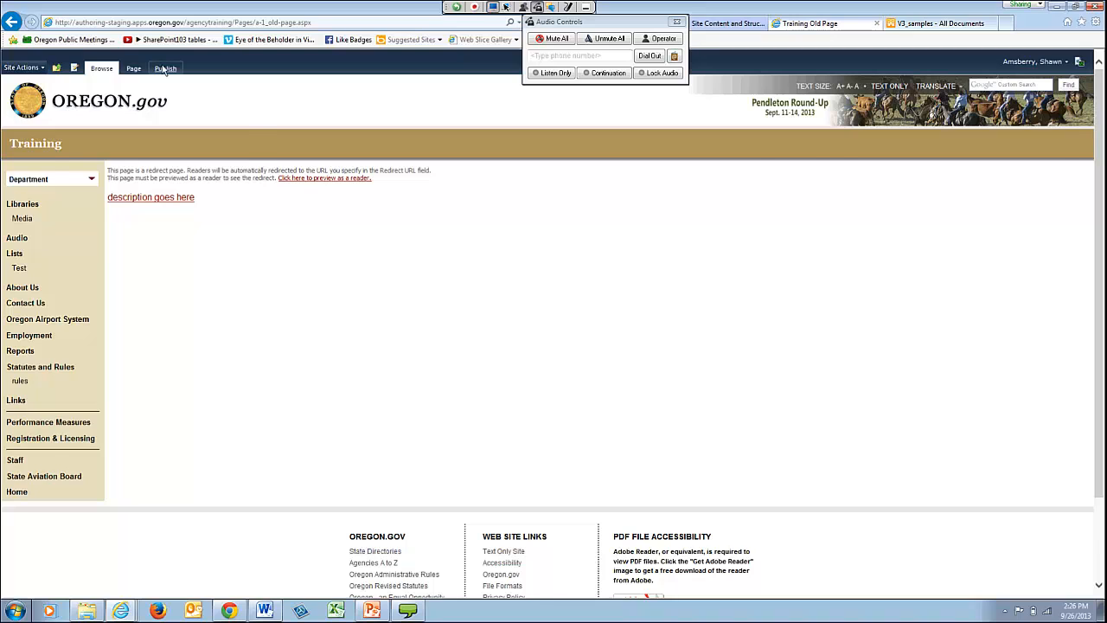
click(164, 69)
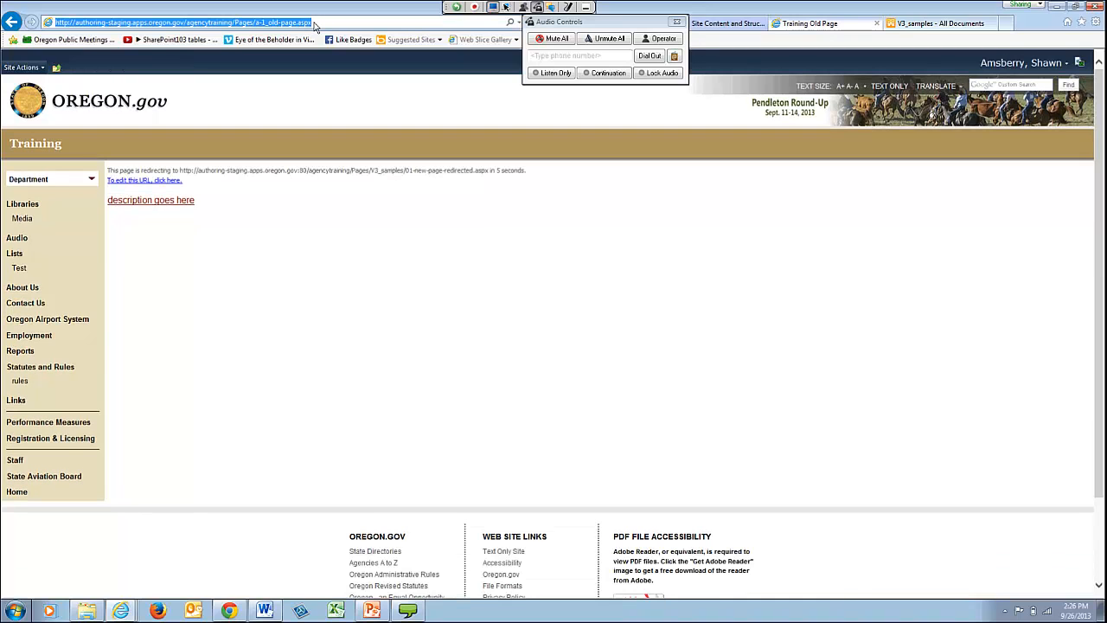
- Copy the address of 01-new-page-redirected.aspx from staging.apps.oregon.gov onward, leaving out the authoring- prefix
drag(317, 26, 186, 26)
drag(398, 27, 192, 27)
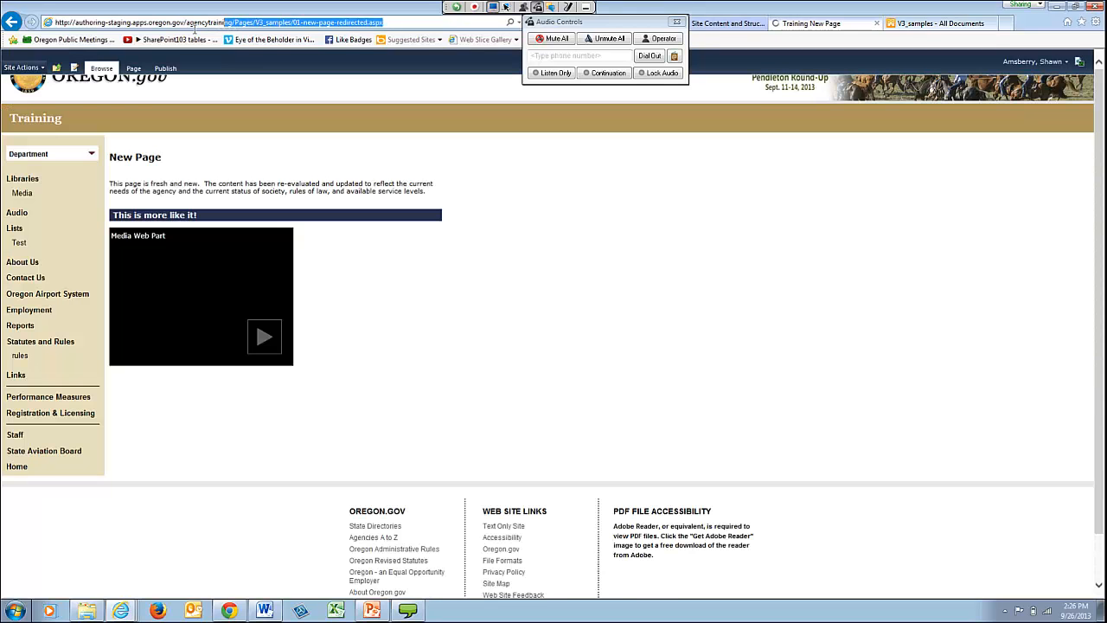
right_click(193, 27)
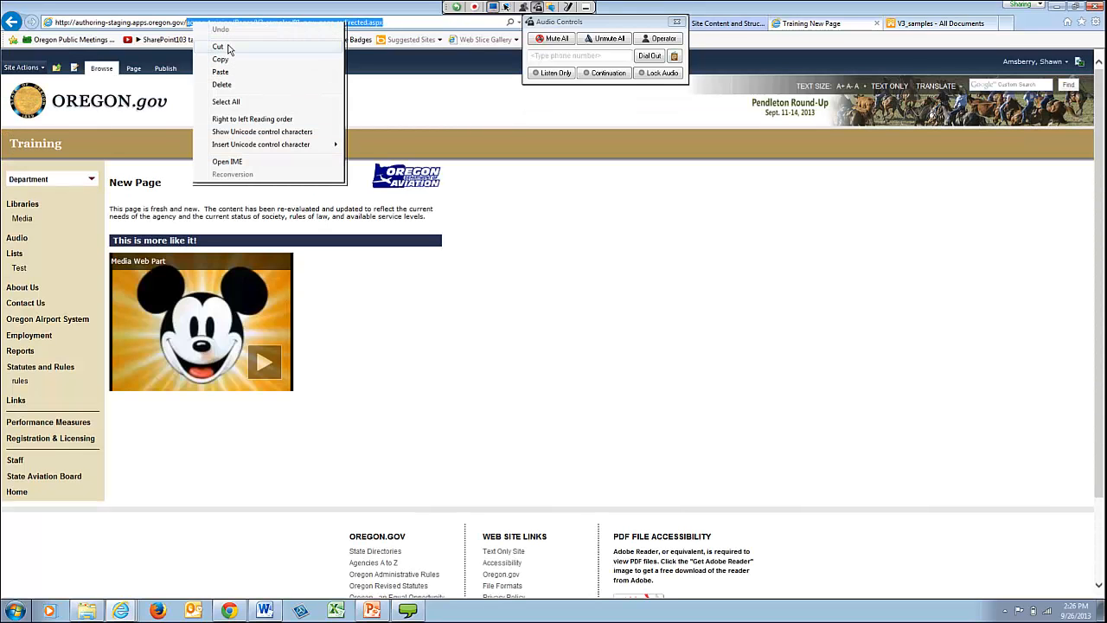
click(110, 26)
drag(107, 26, 394, 35)
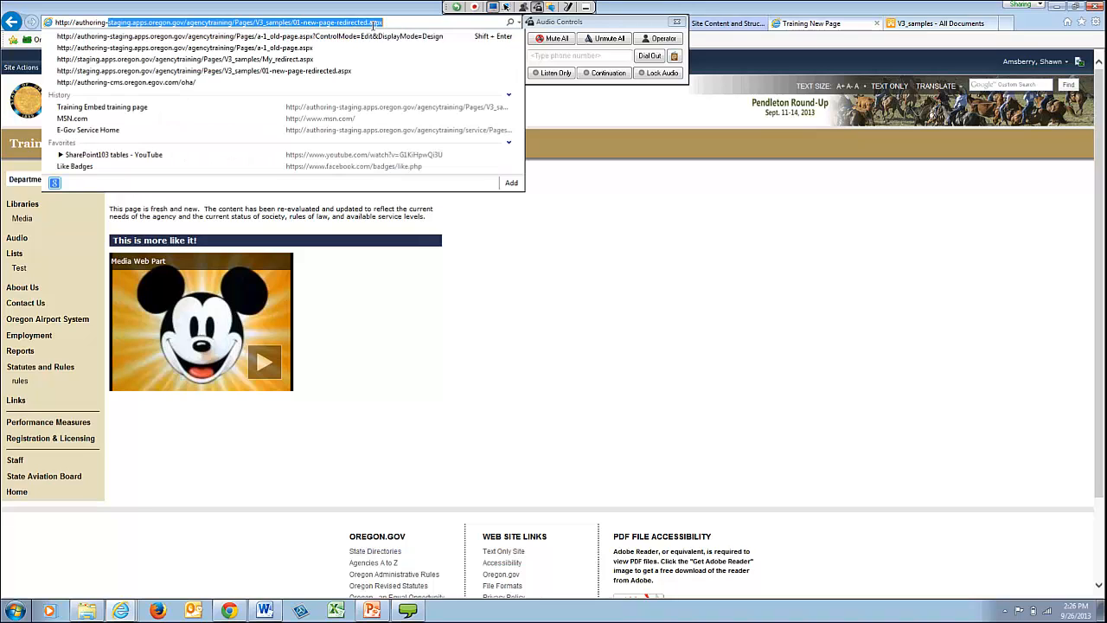
right_click(369, 26)
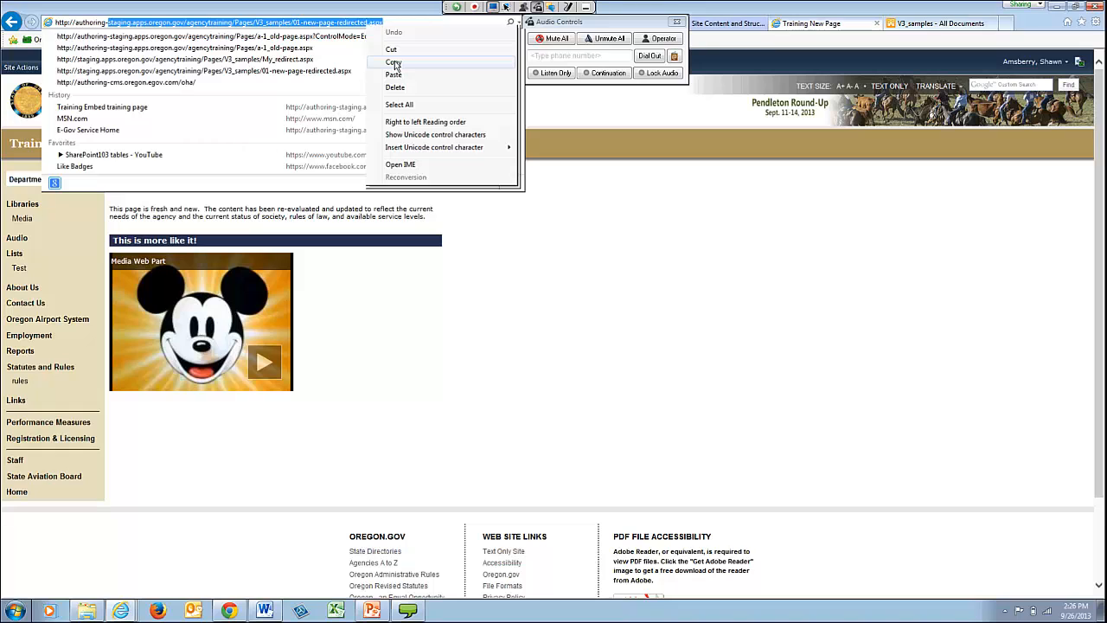
click(395, 66)
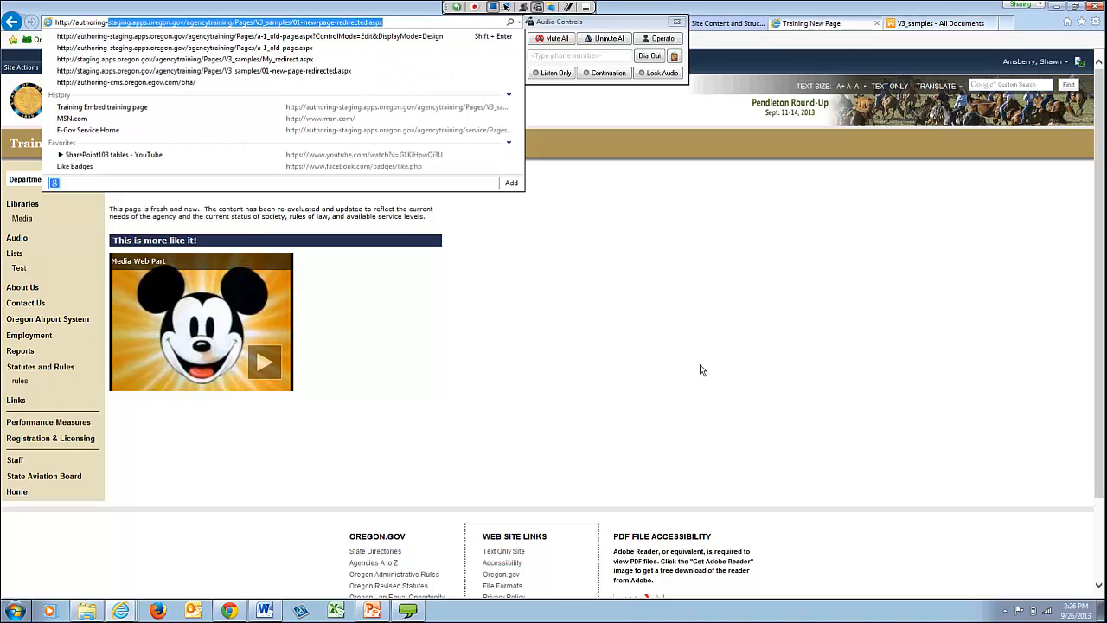
key(Escape)
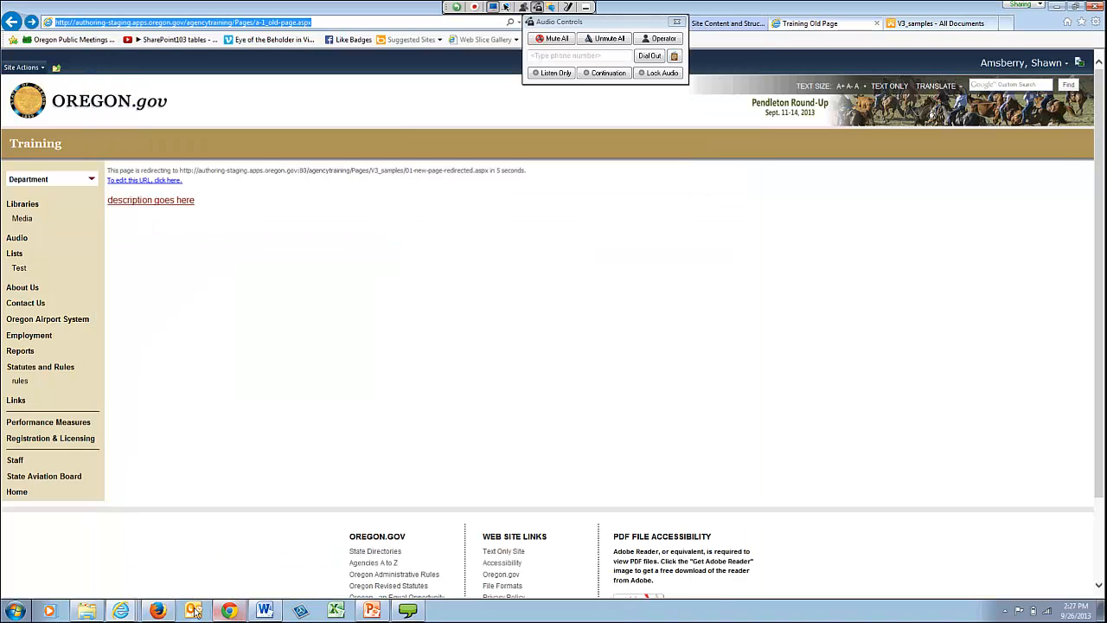
click(167, 616)
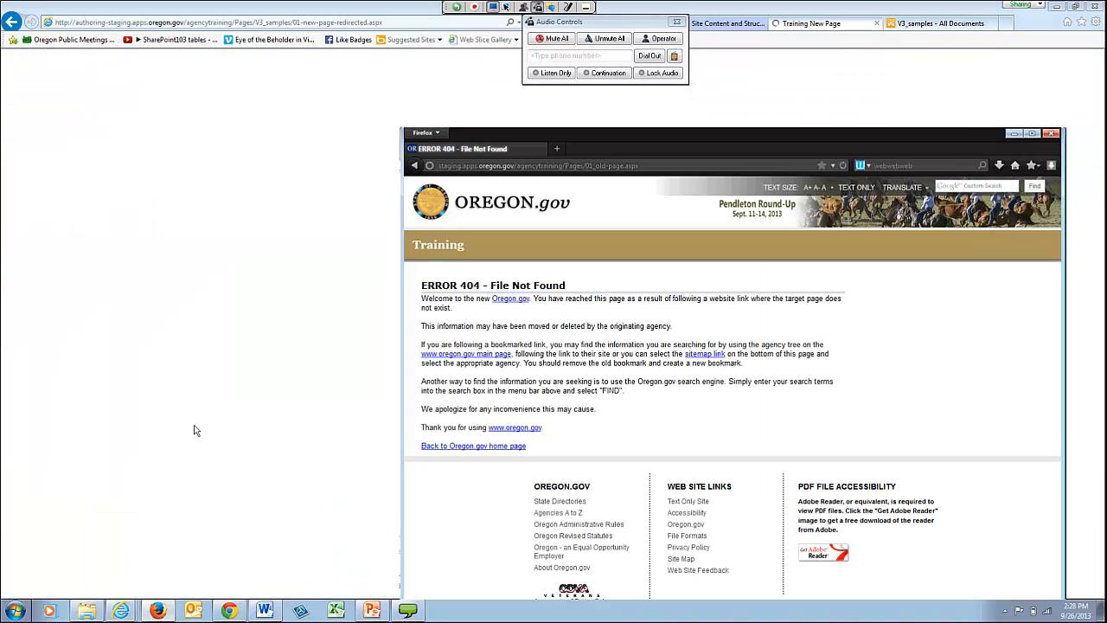
drag(737, 132, 468, 18)
click(269, 55)
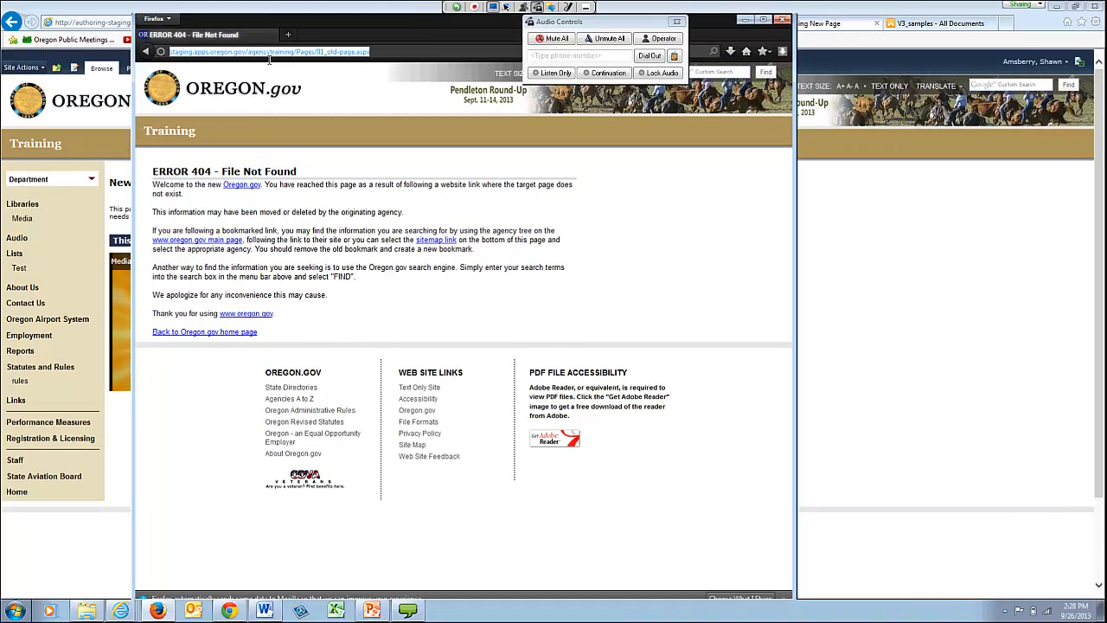
click(260, 59)
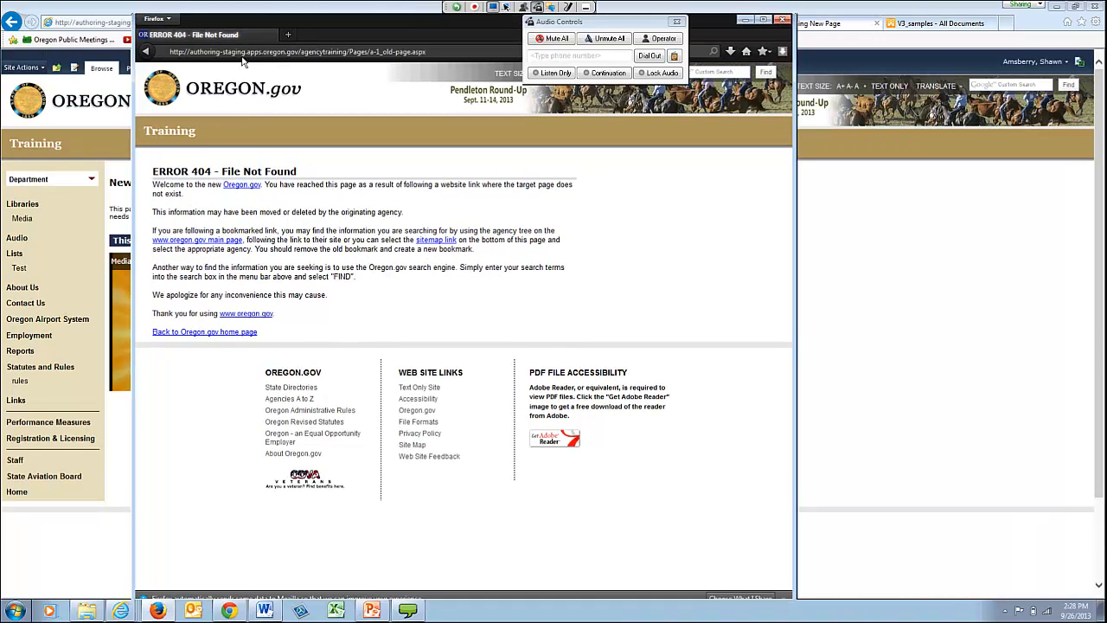
drag(225, 54, 199, 59)
key(BackSpace)
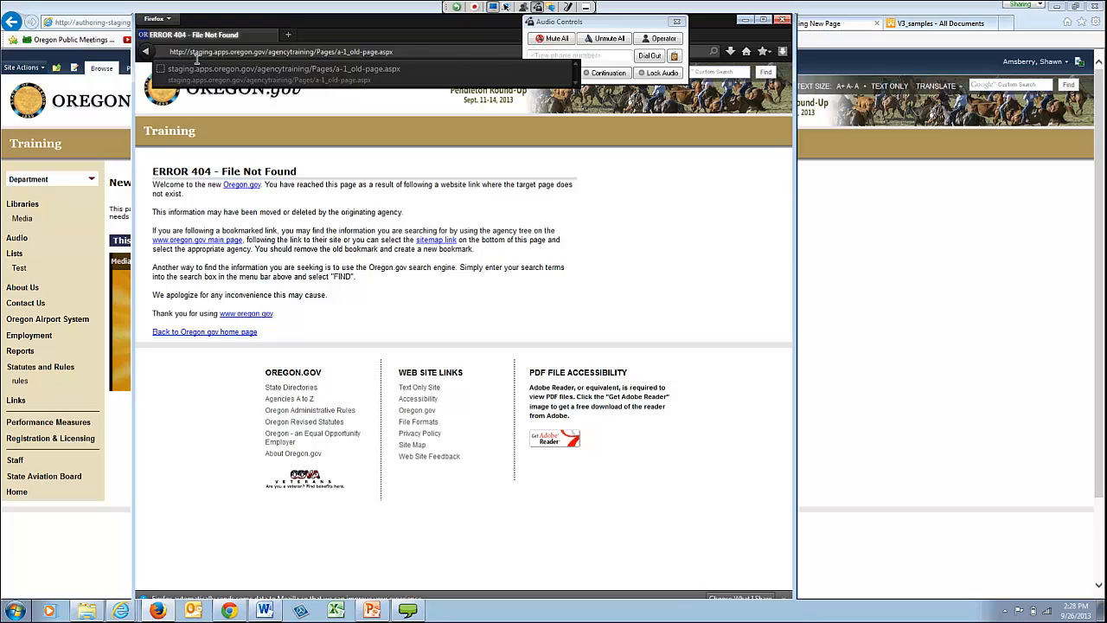
key(Return)
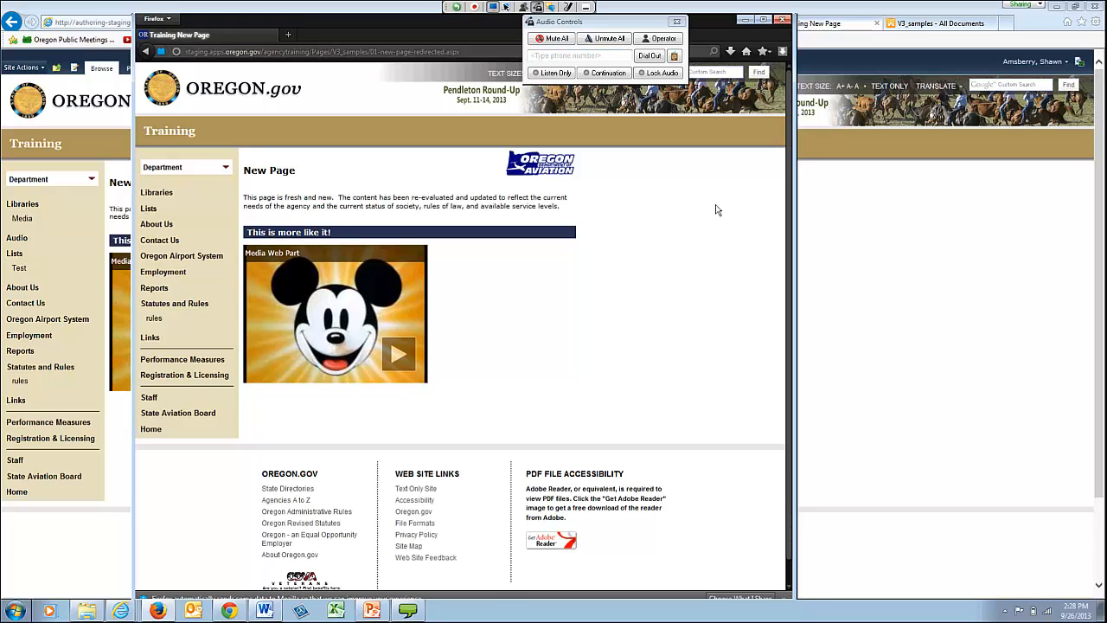
click(784, 19)
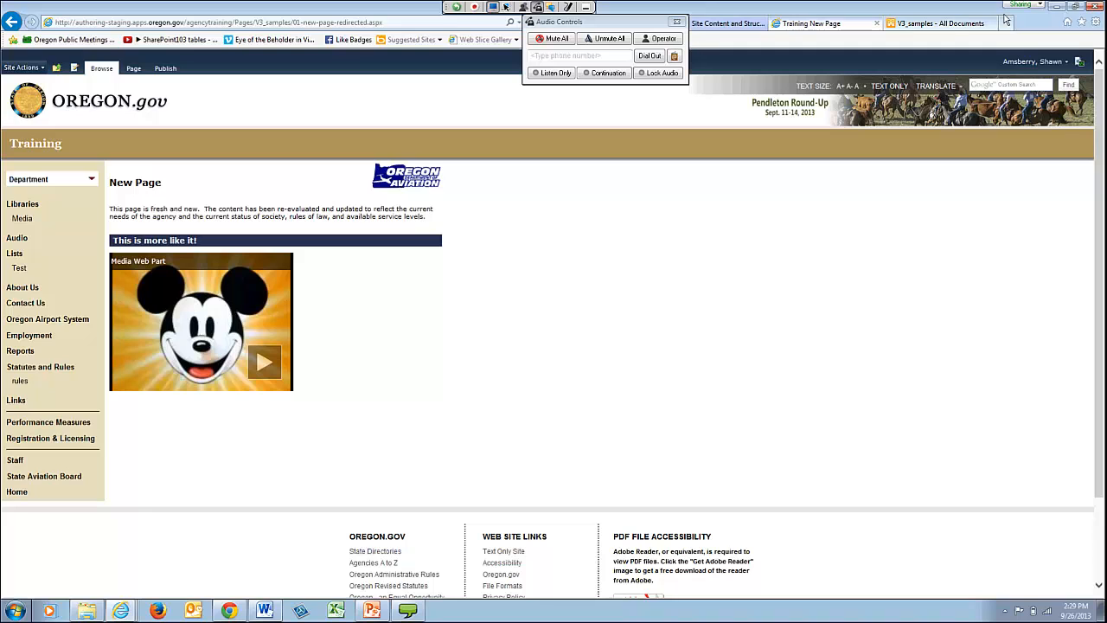
- Start creating a new Redirect Page document in the V3_samples folder
click(951, 27)
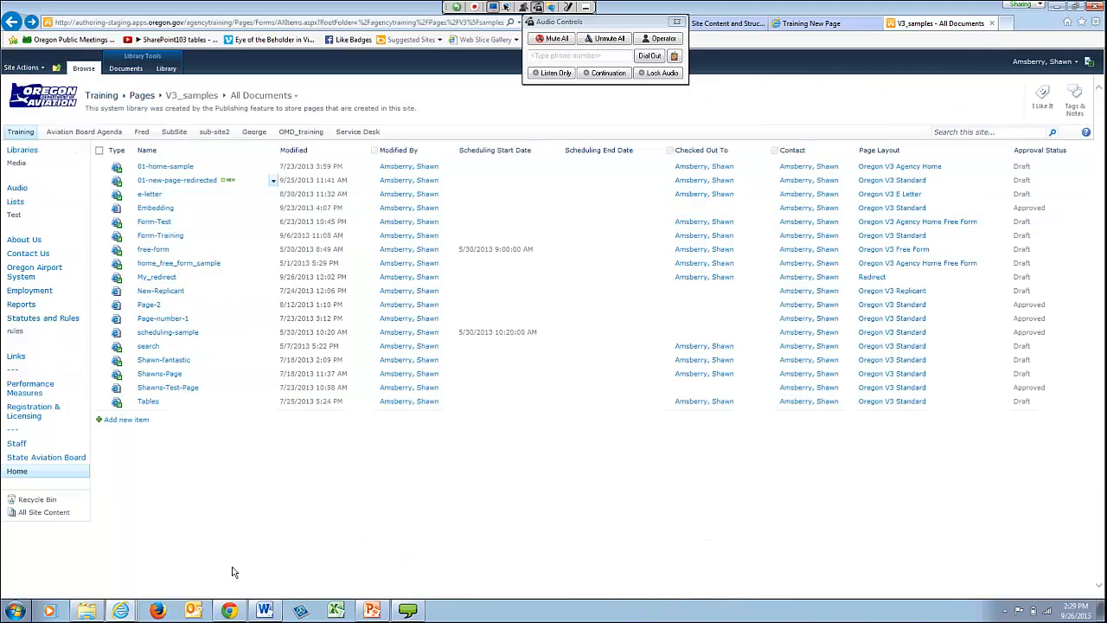
click(127, 69)
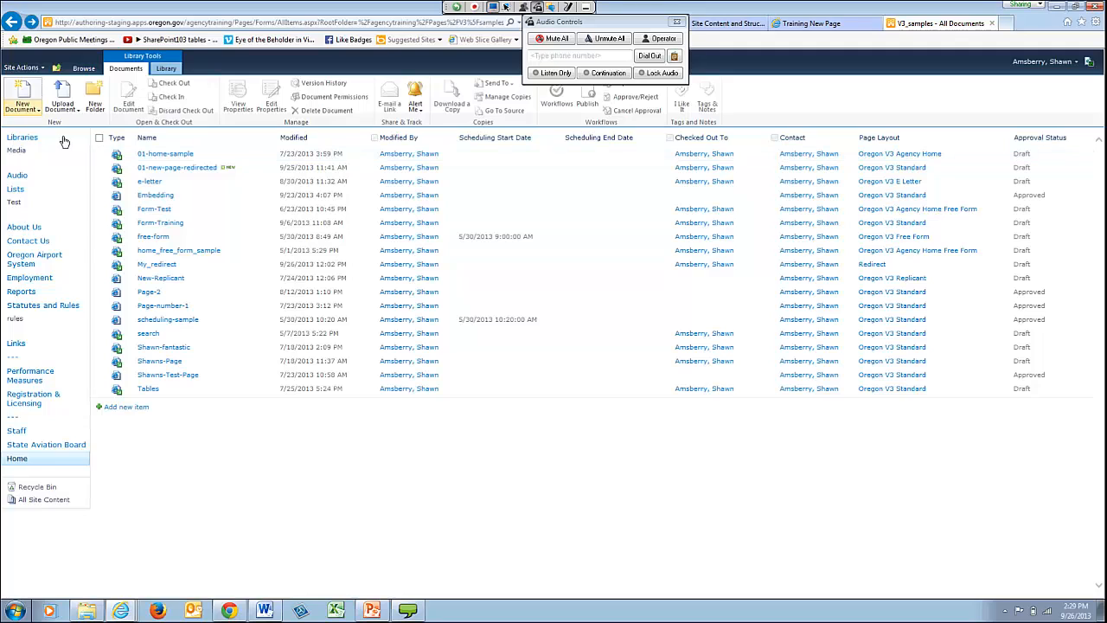
click(38, 112)
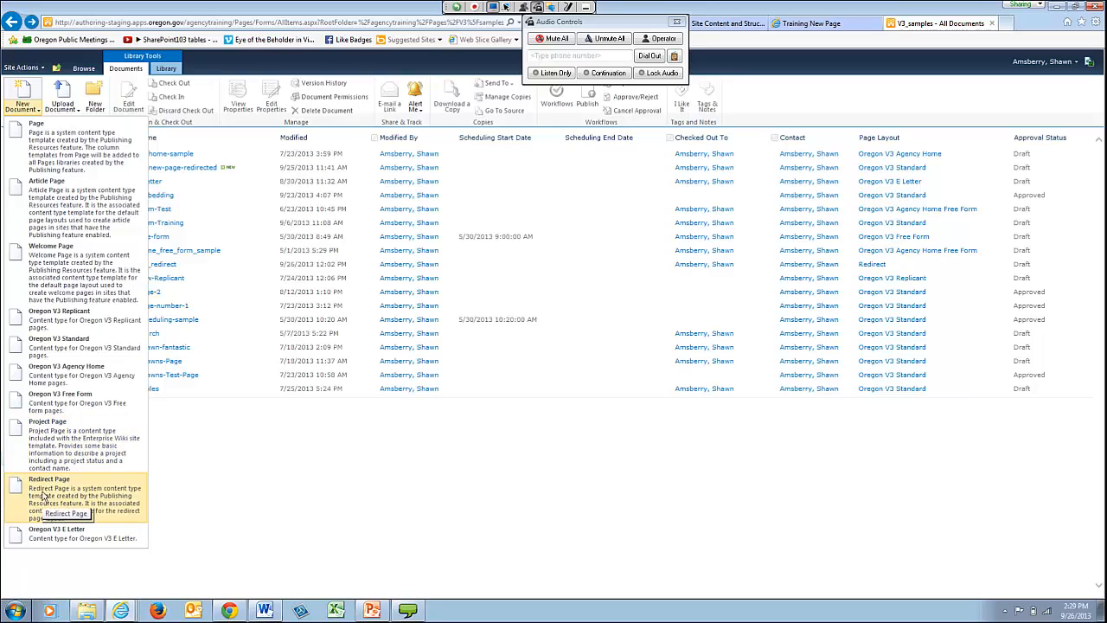
click(40, 501)
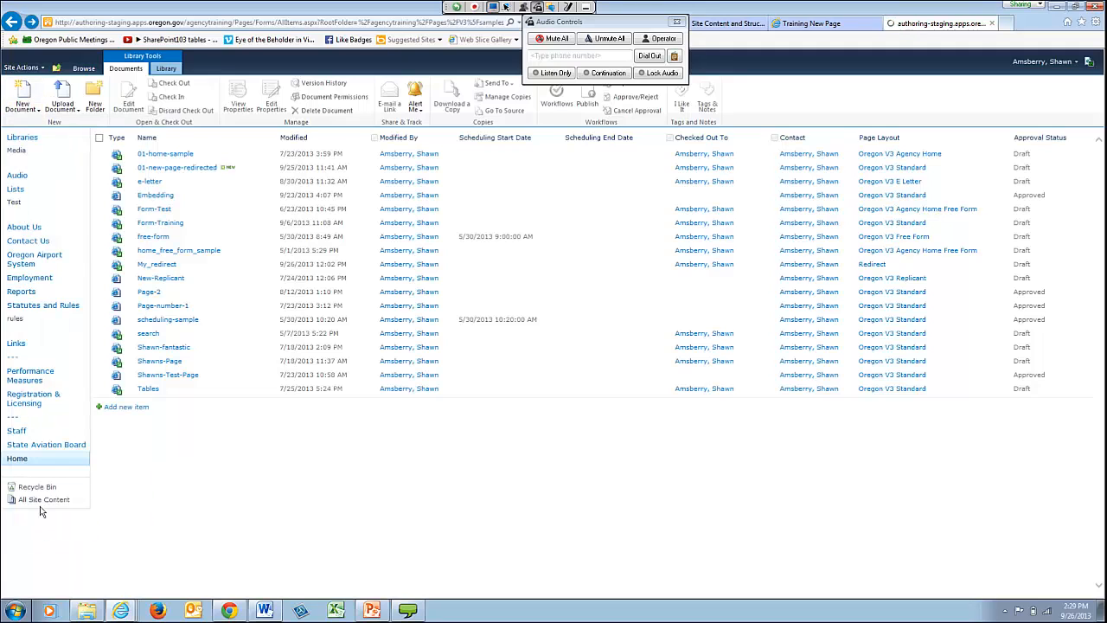